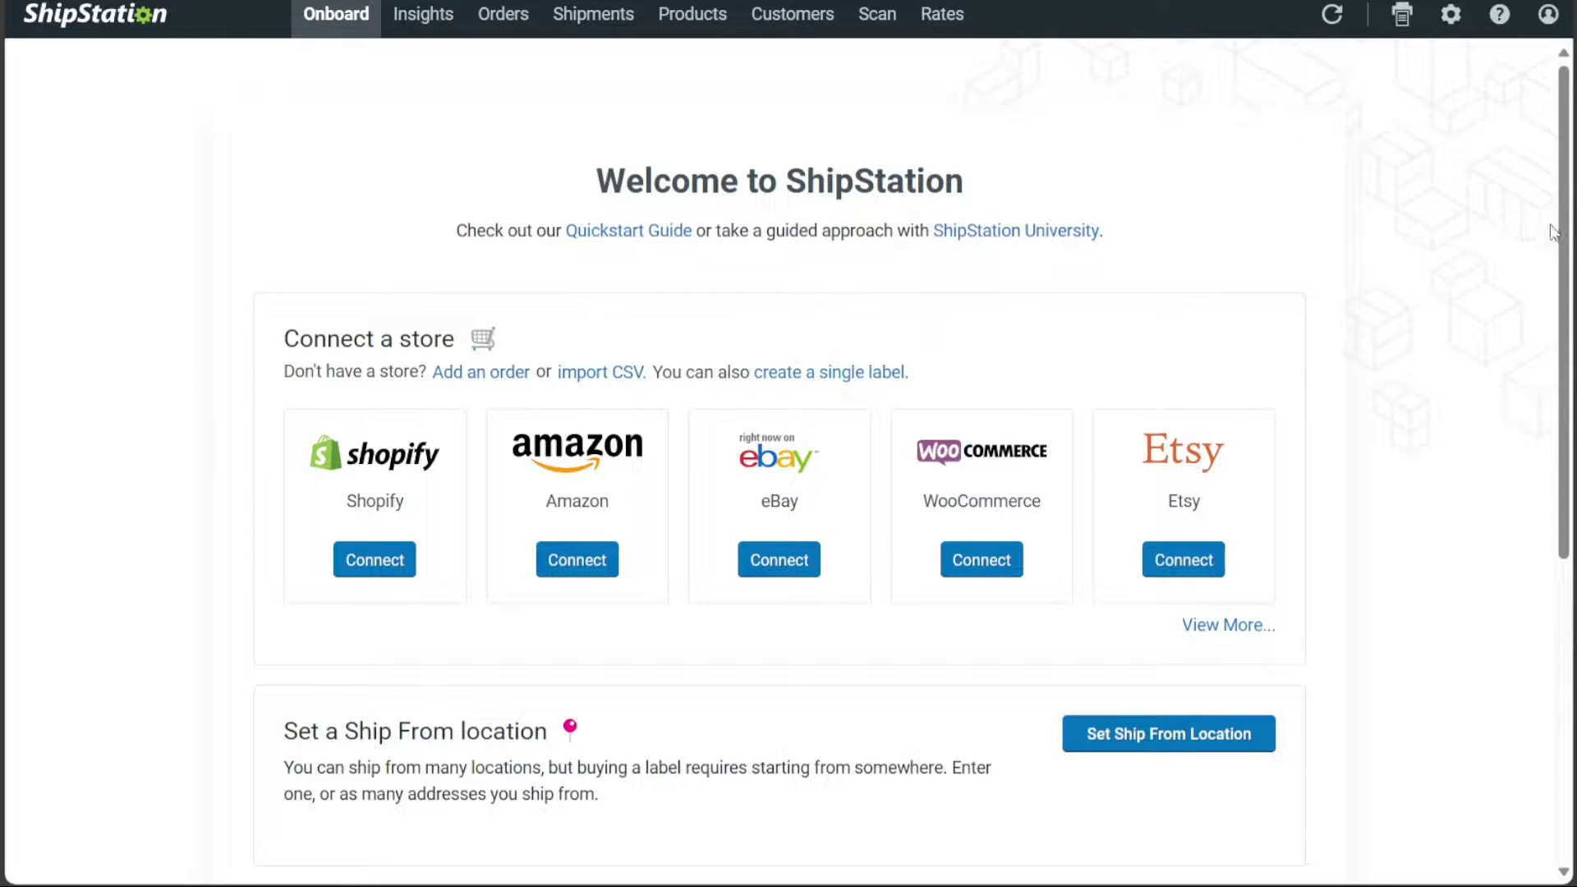
Look over the Onboard page, view the Insights overview, and return to the Onboard page.
drag(1560, 233, 1513, 215)
click(424, 15)
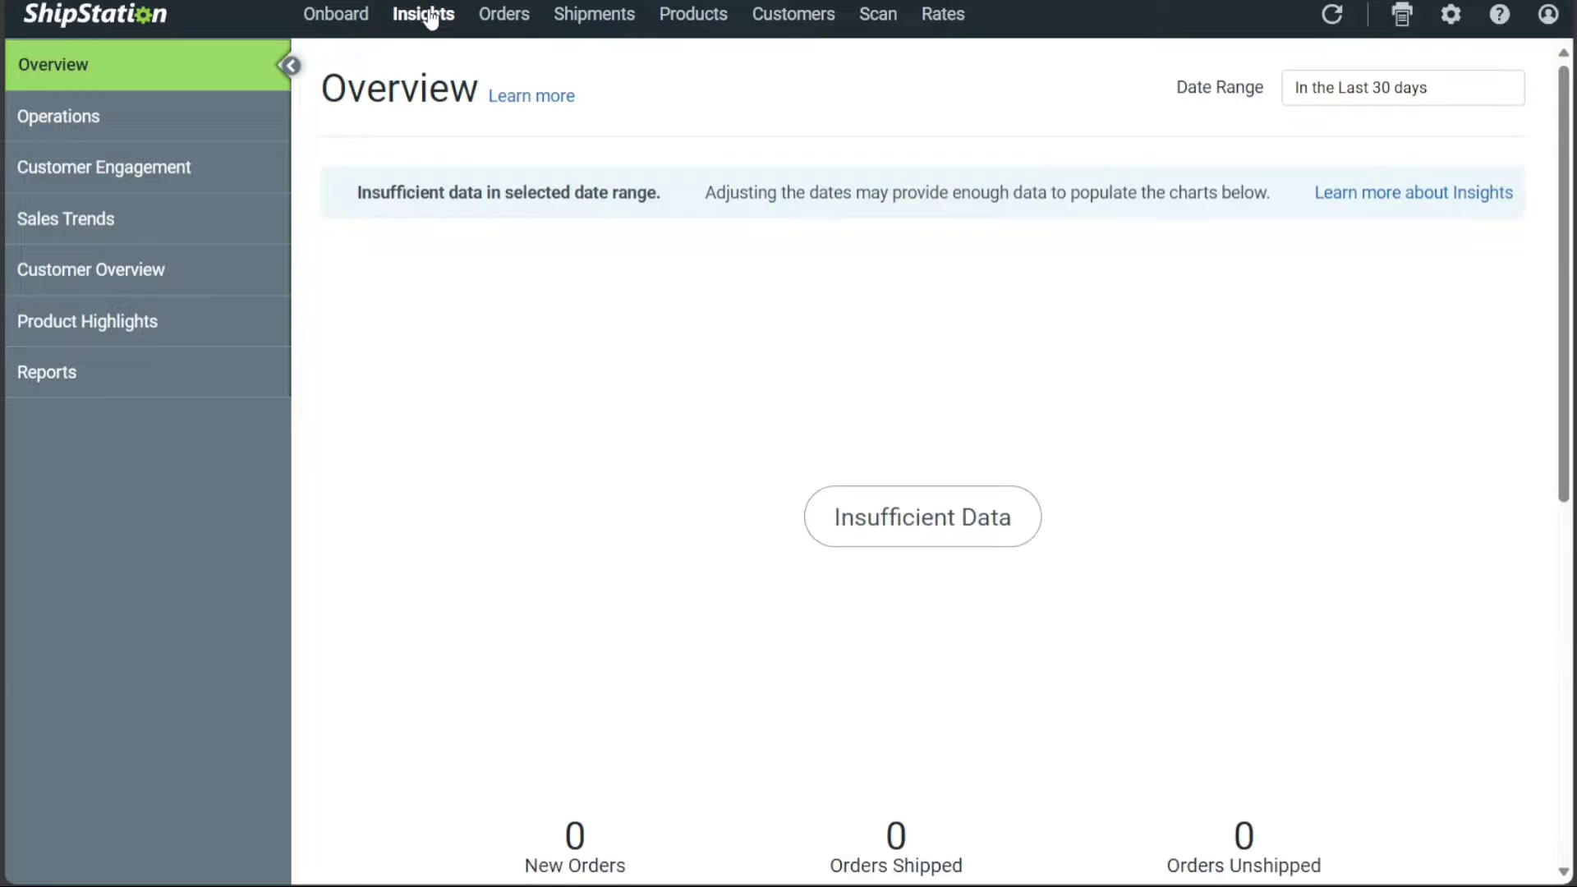
click(349, 23)
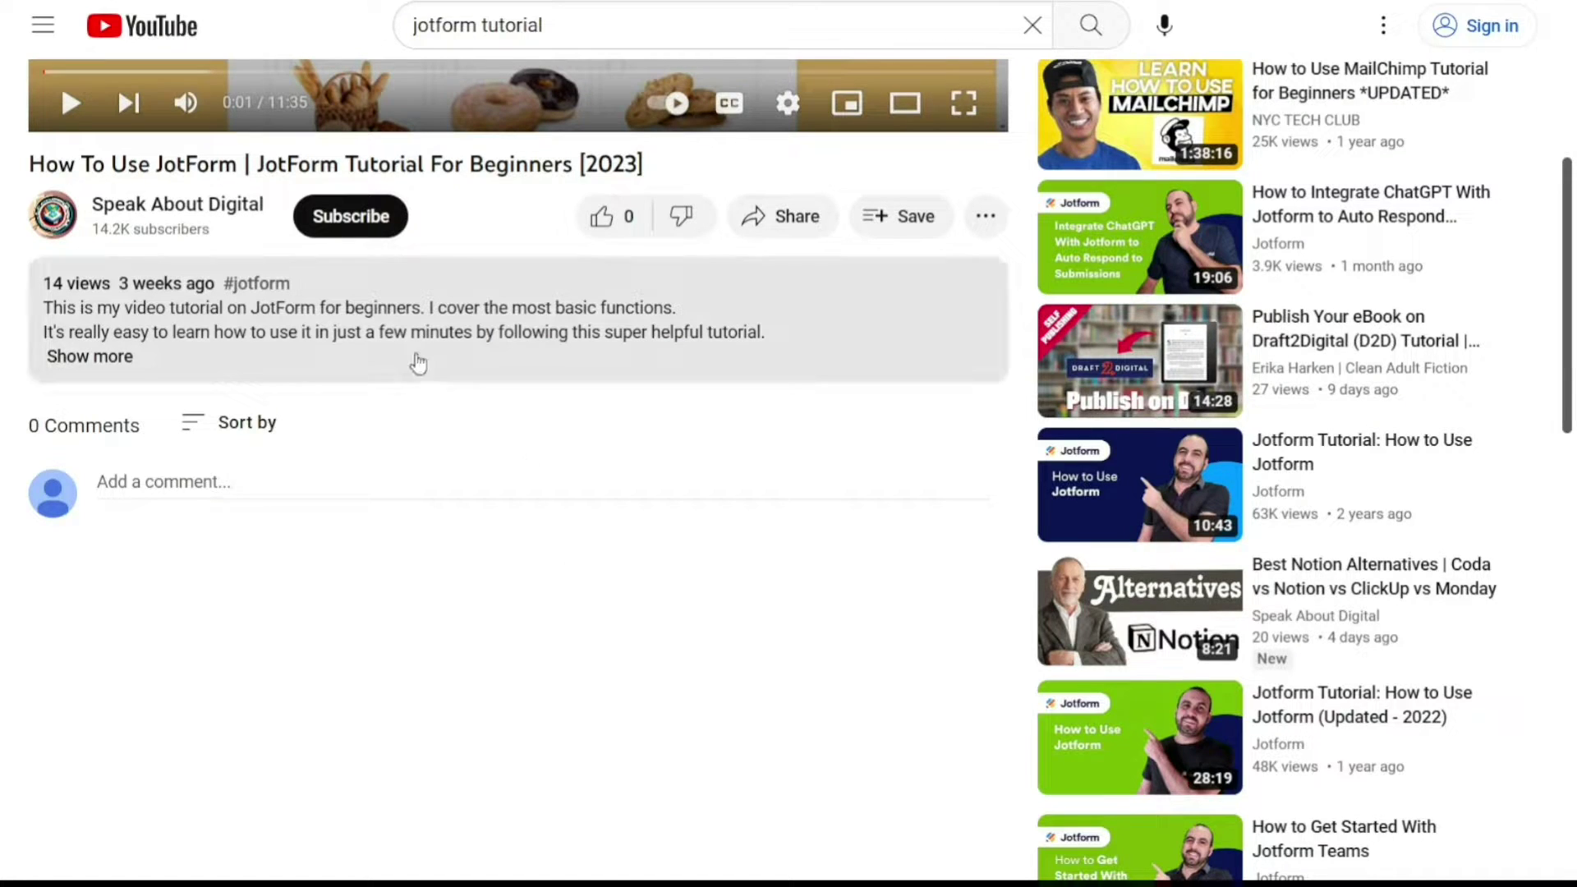
Expand the description of the JotForm tutorial video on YouTube.
click(107, 358)
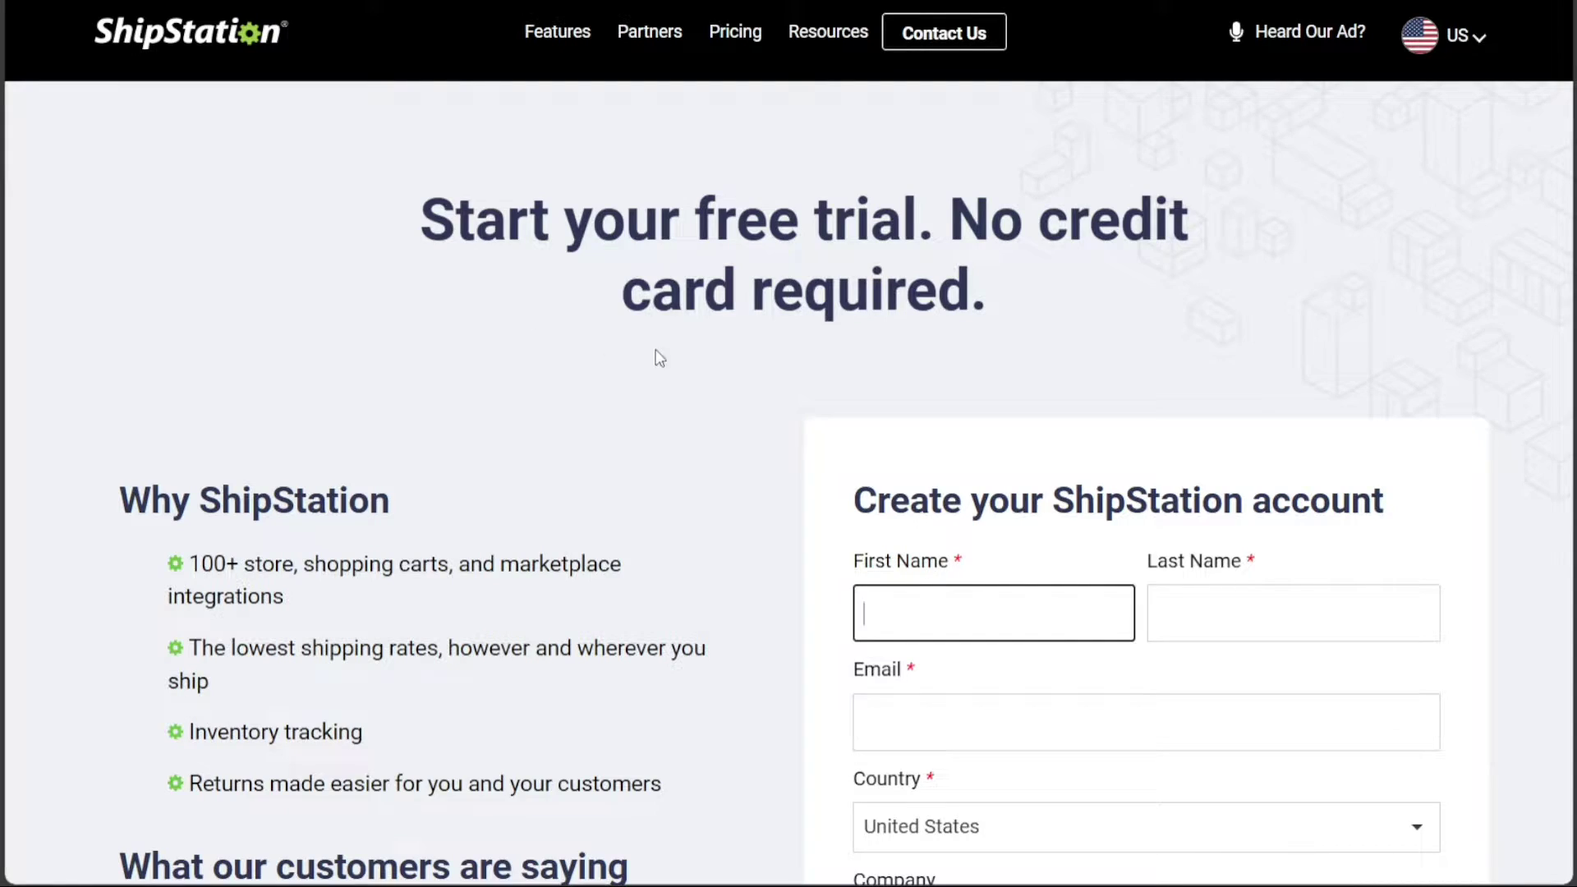
Examine the fields of the ShipStation free-trial account form, including the country choice and the form's second page.
click(795, 366)
scroll(797, 370, down, 1)
scroll(795, 366, down, 4)
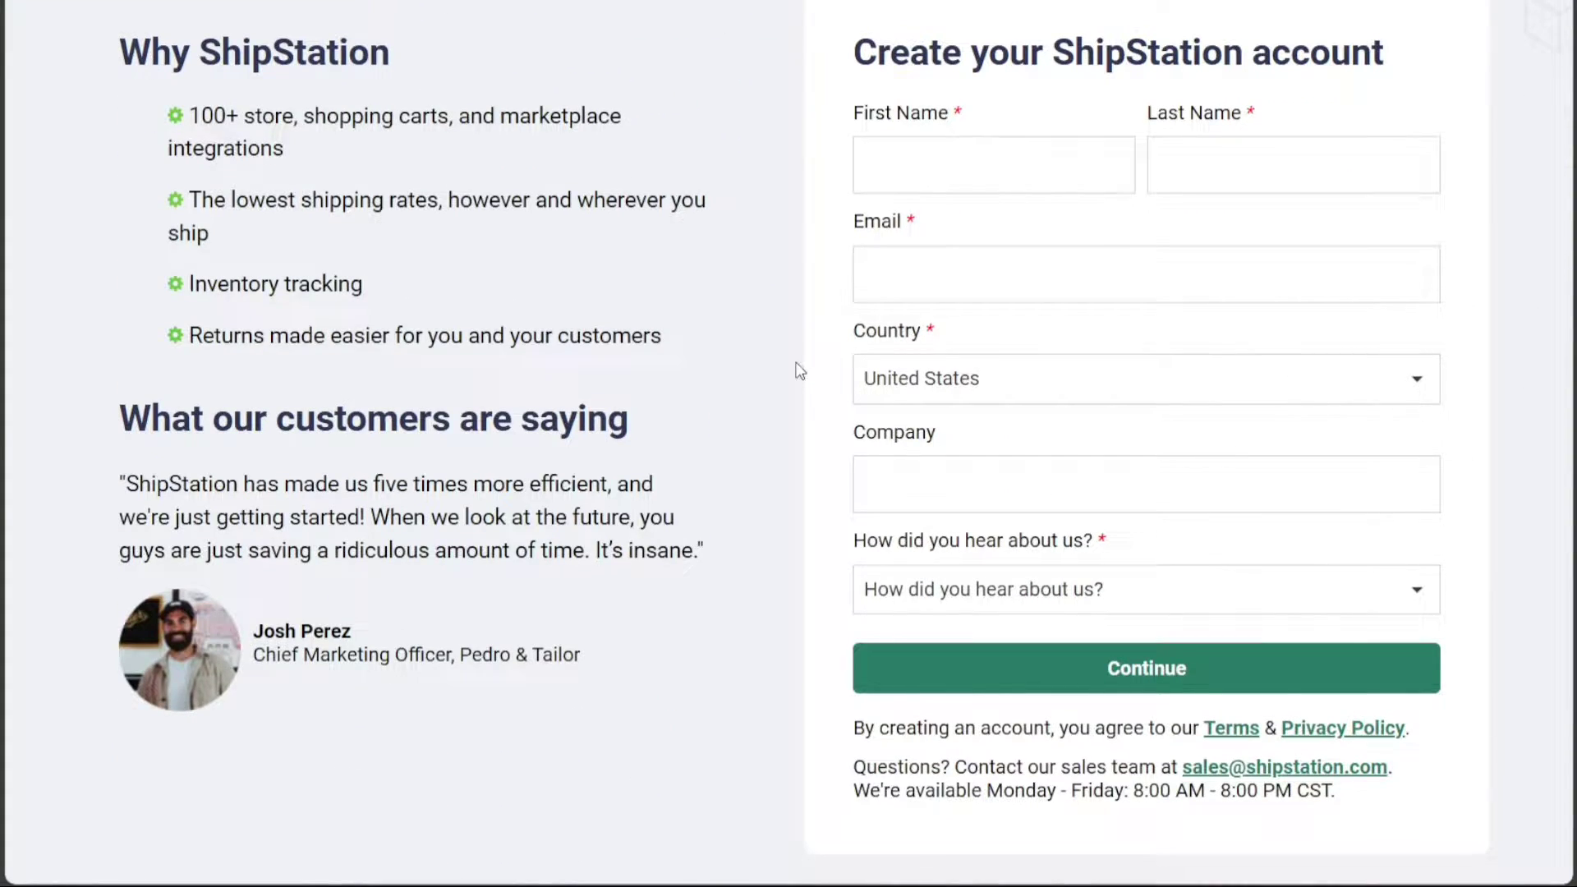
scroll(795, 366, up, 1)
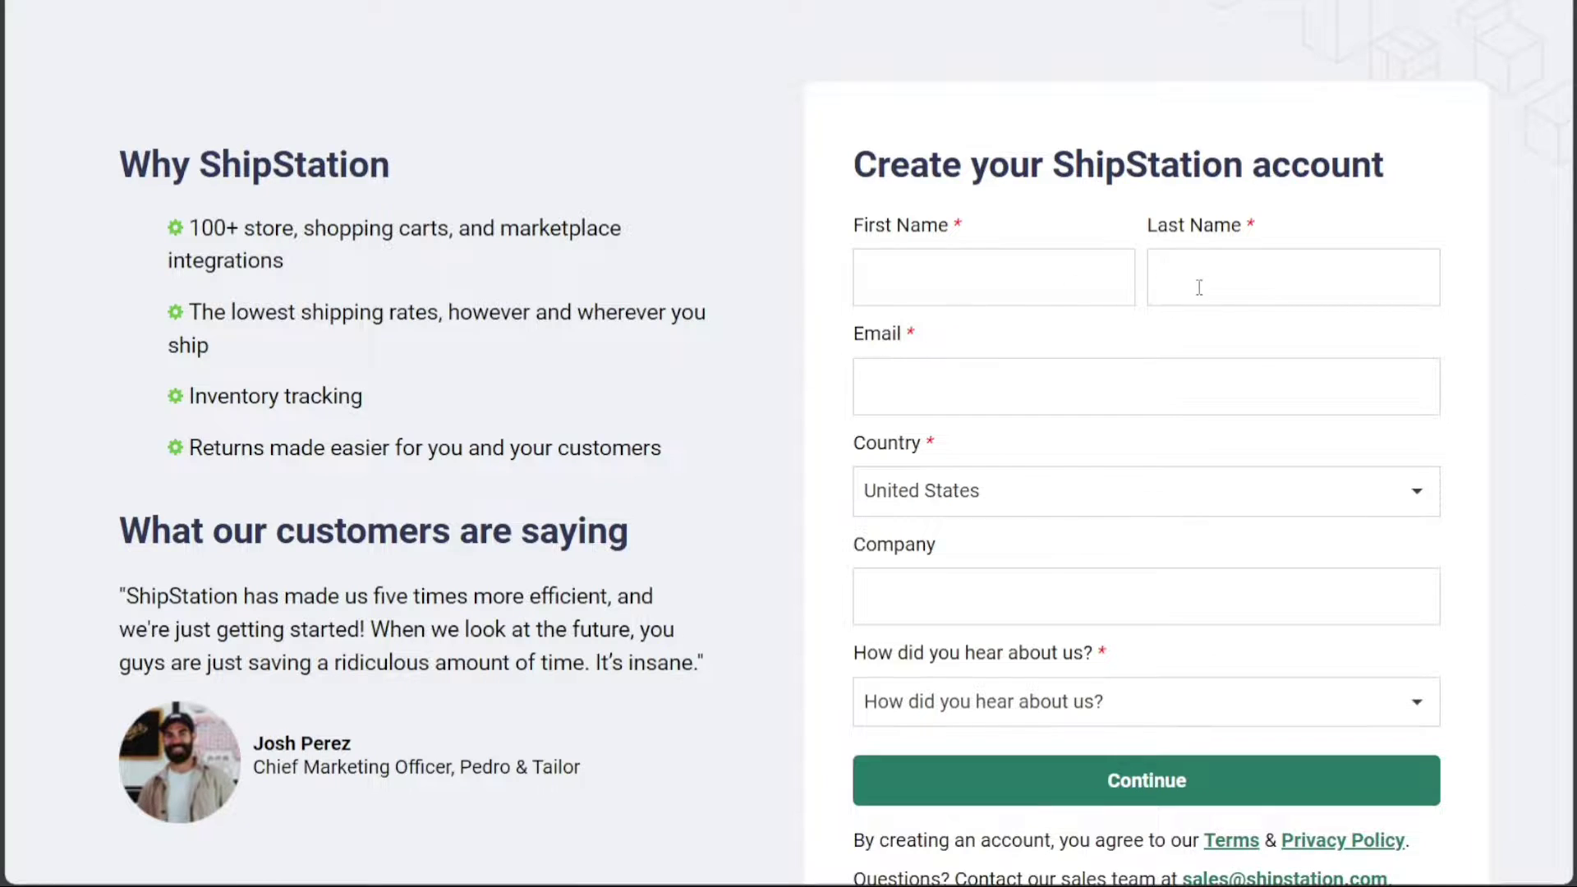
click(1182, 508)
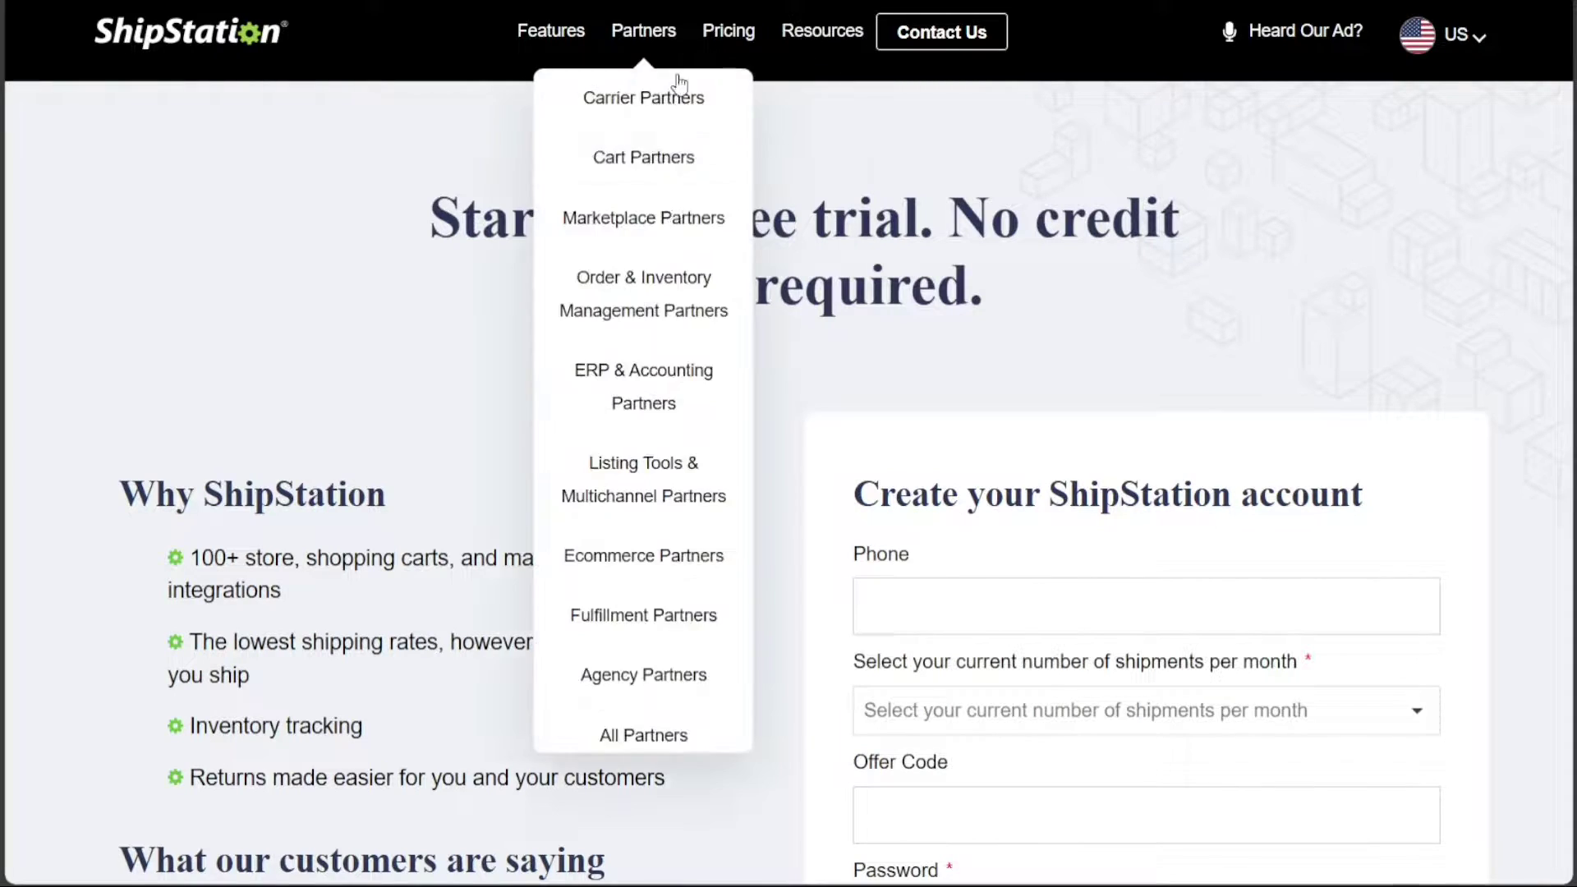
scroll(903, 368, down, 4)
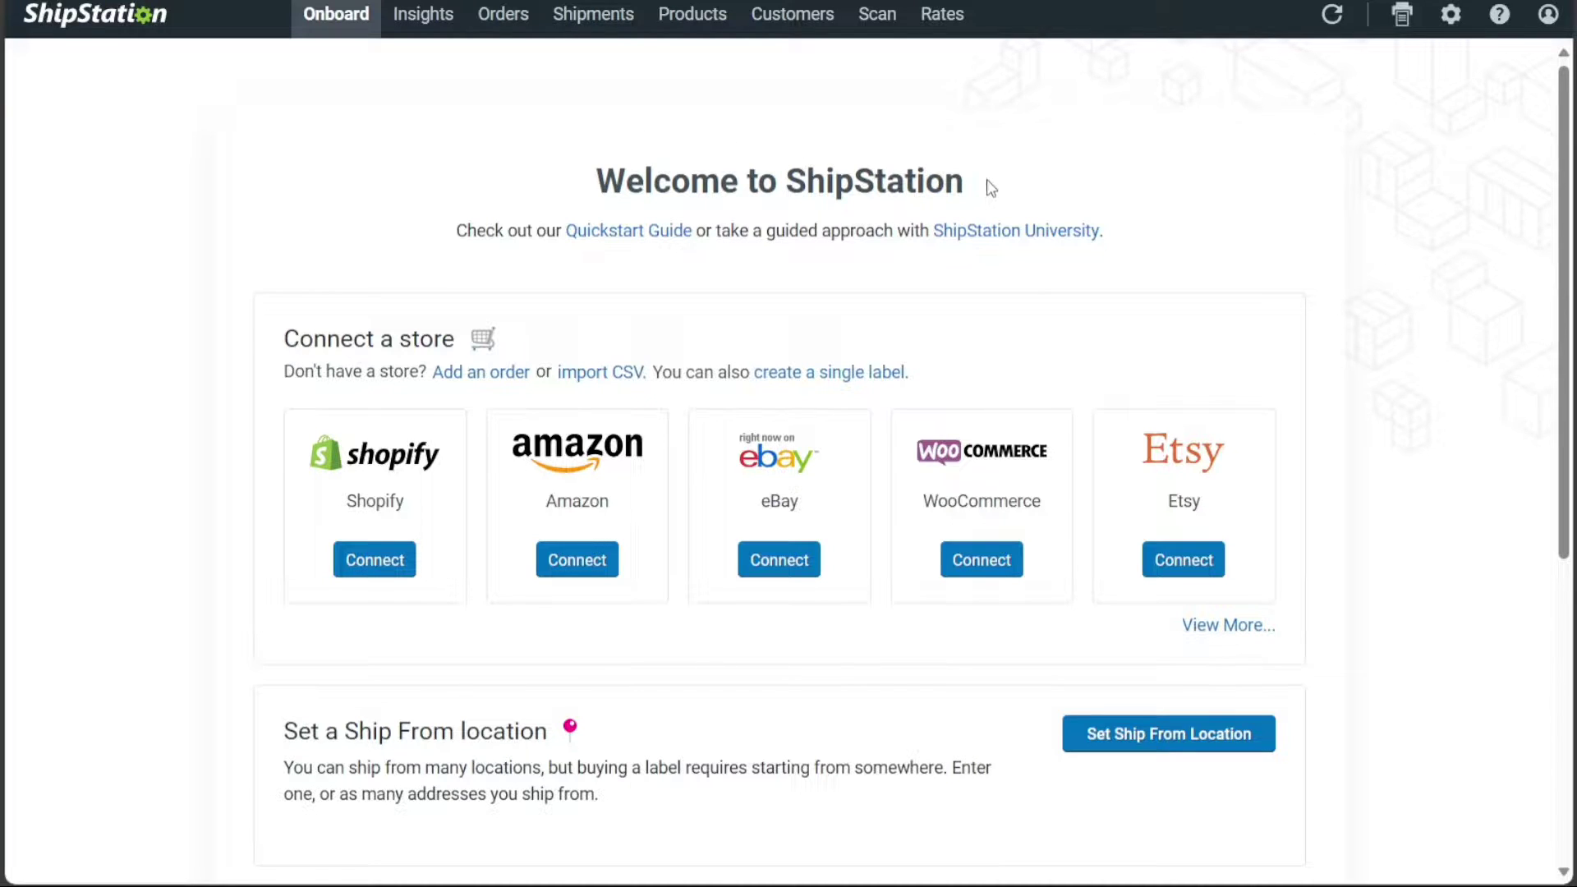
Look over the Onboard welcome page and its setup sections for connecting a store and setting a Ship From location.
drag(989, 183, 595, 181)
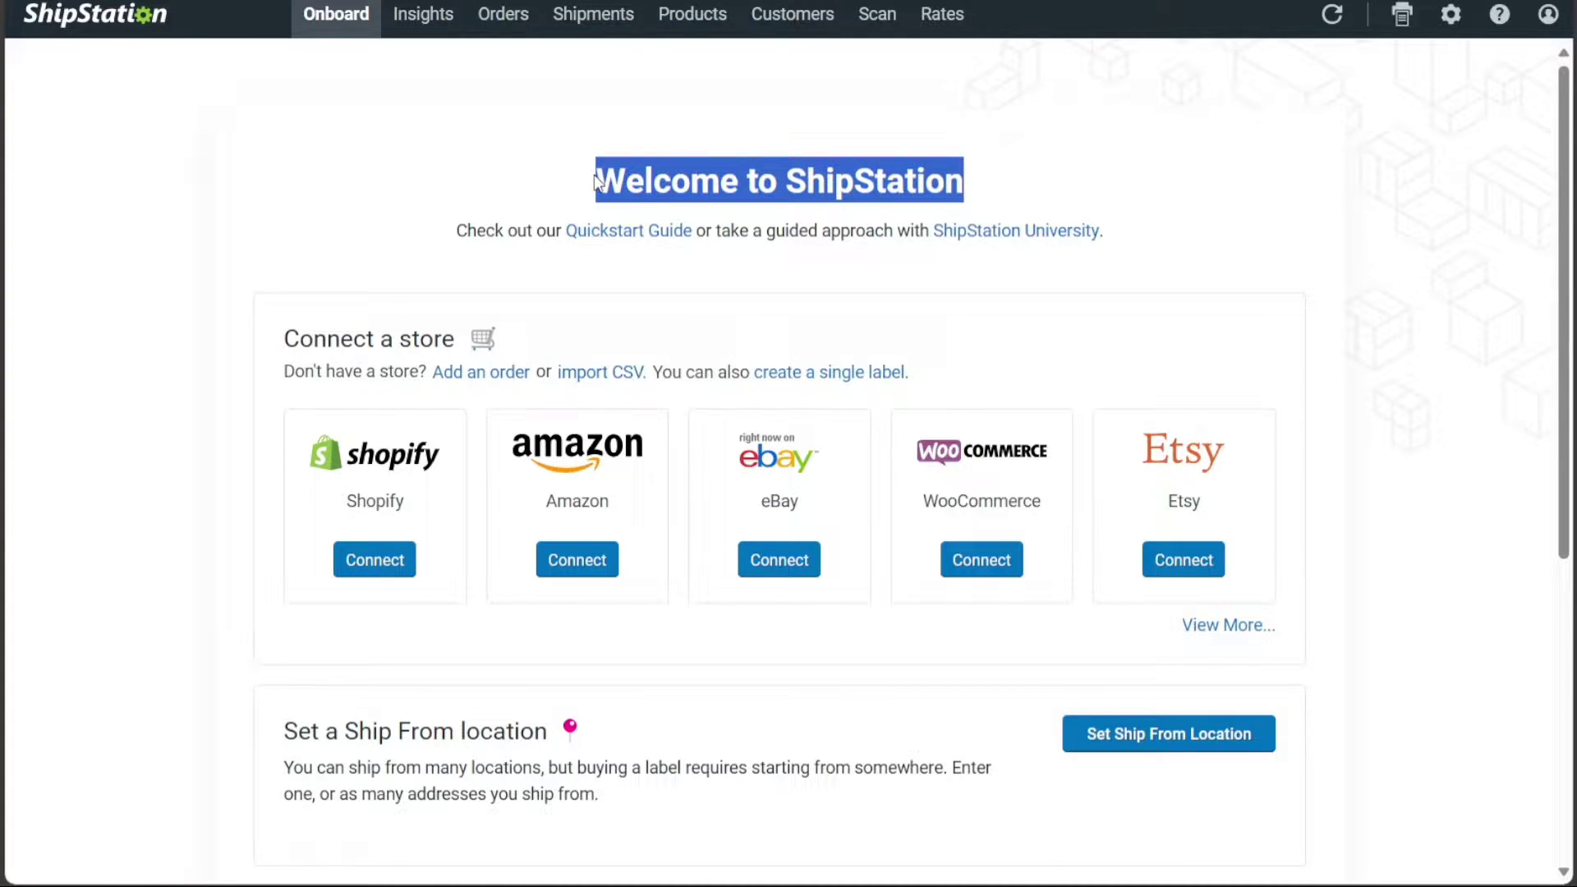
click(466, 184)
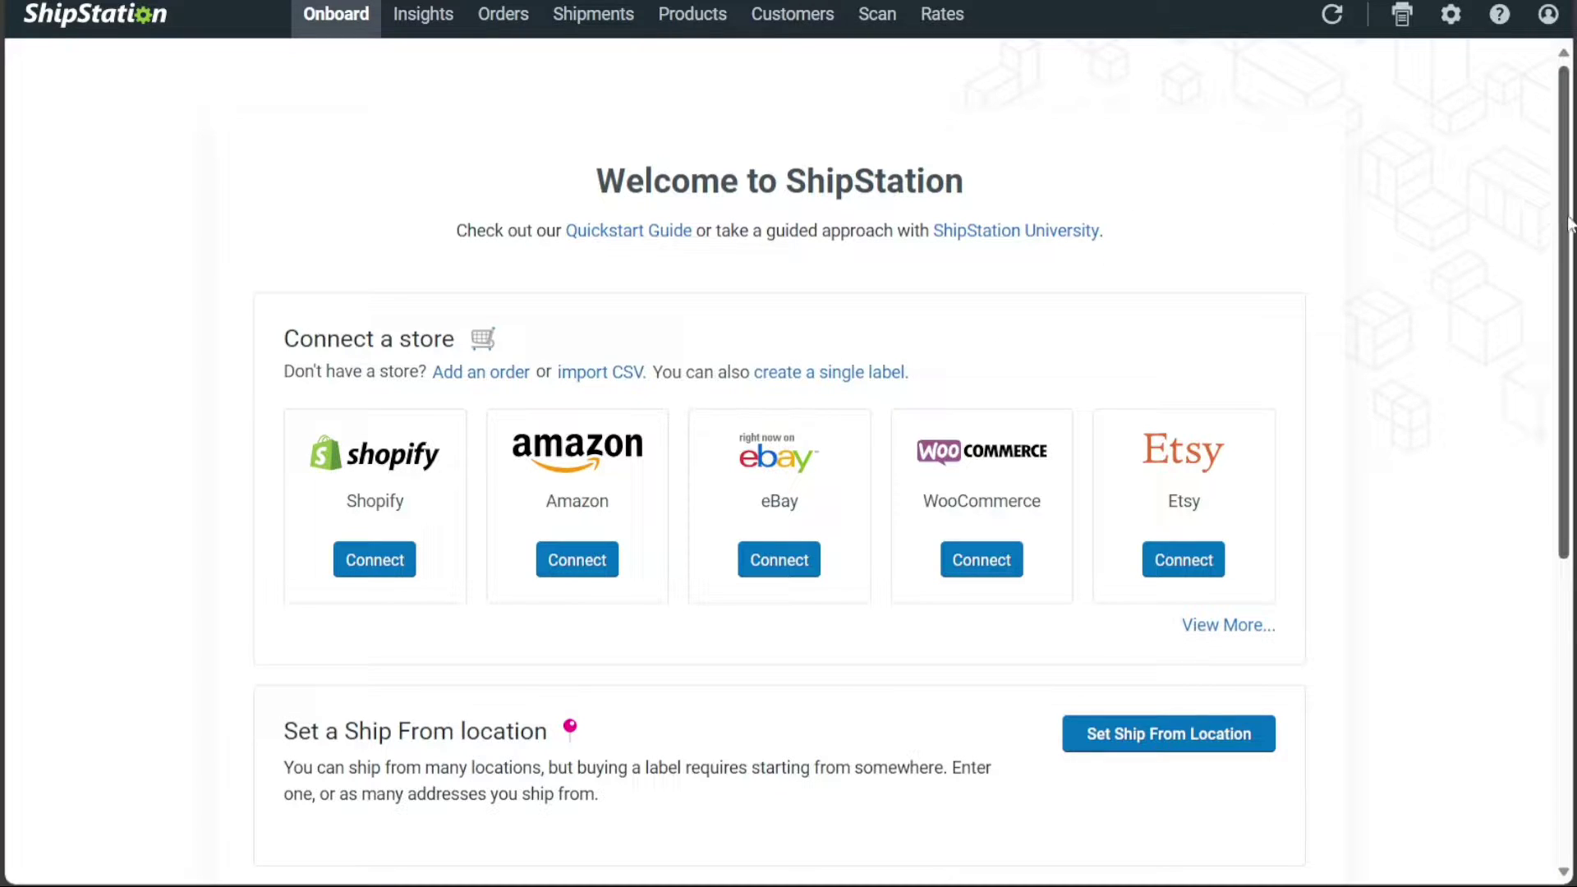
scroll(1569, 251, down, 1)
drag(1569, 250, 1541, 218)
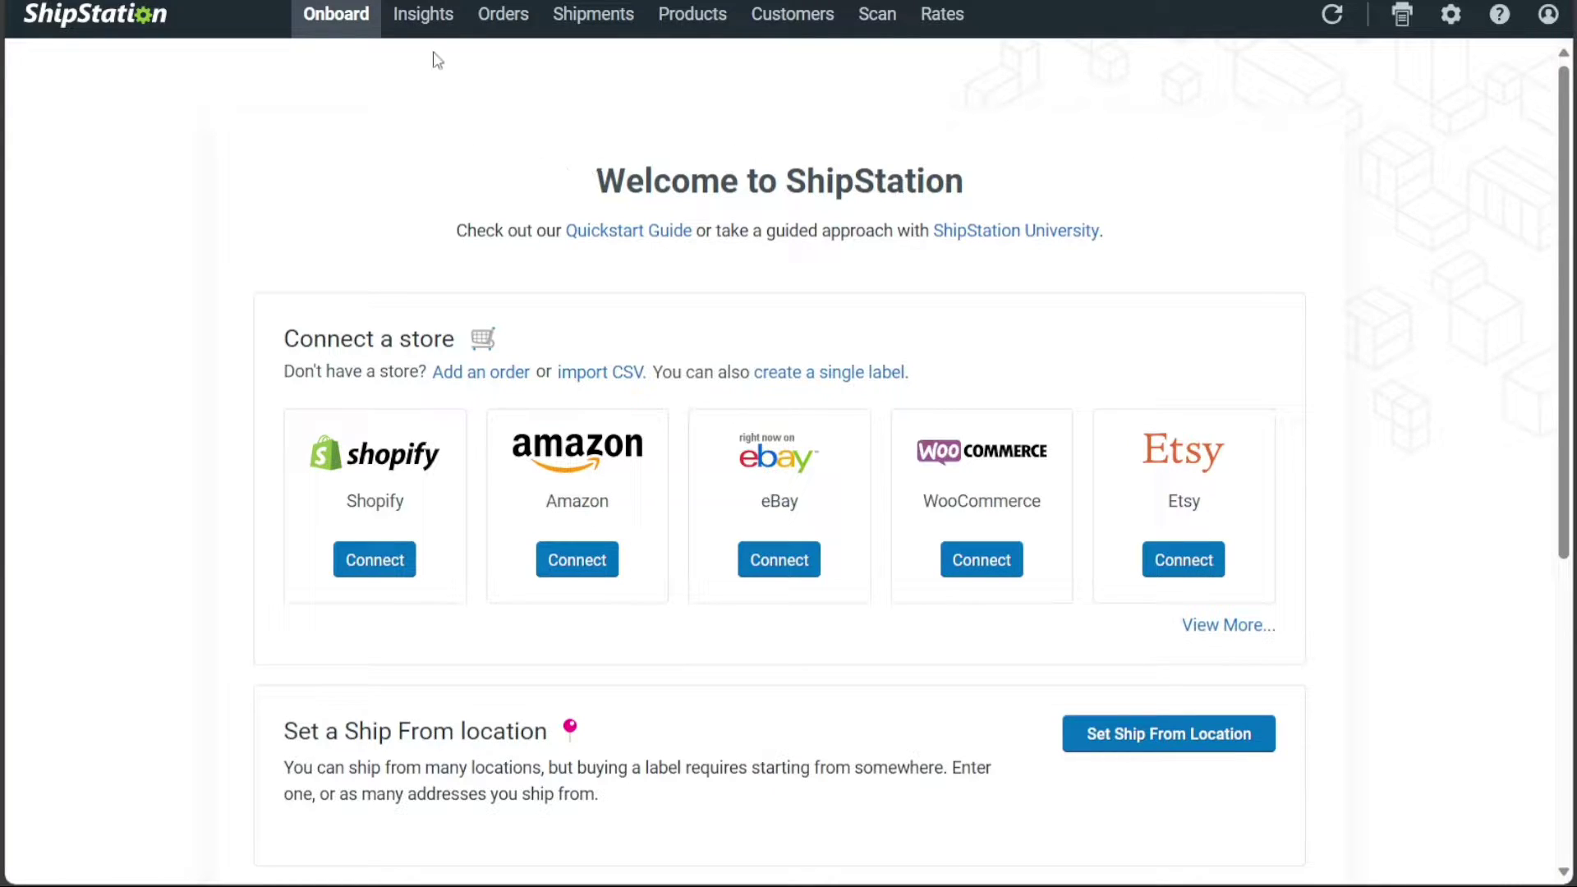
Review the Insights Overview with its date range options and open the list of available Reports.
click(434, 25)
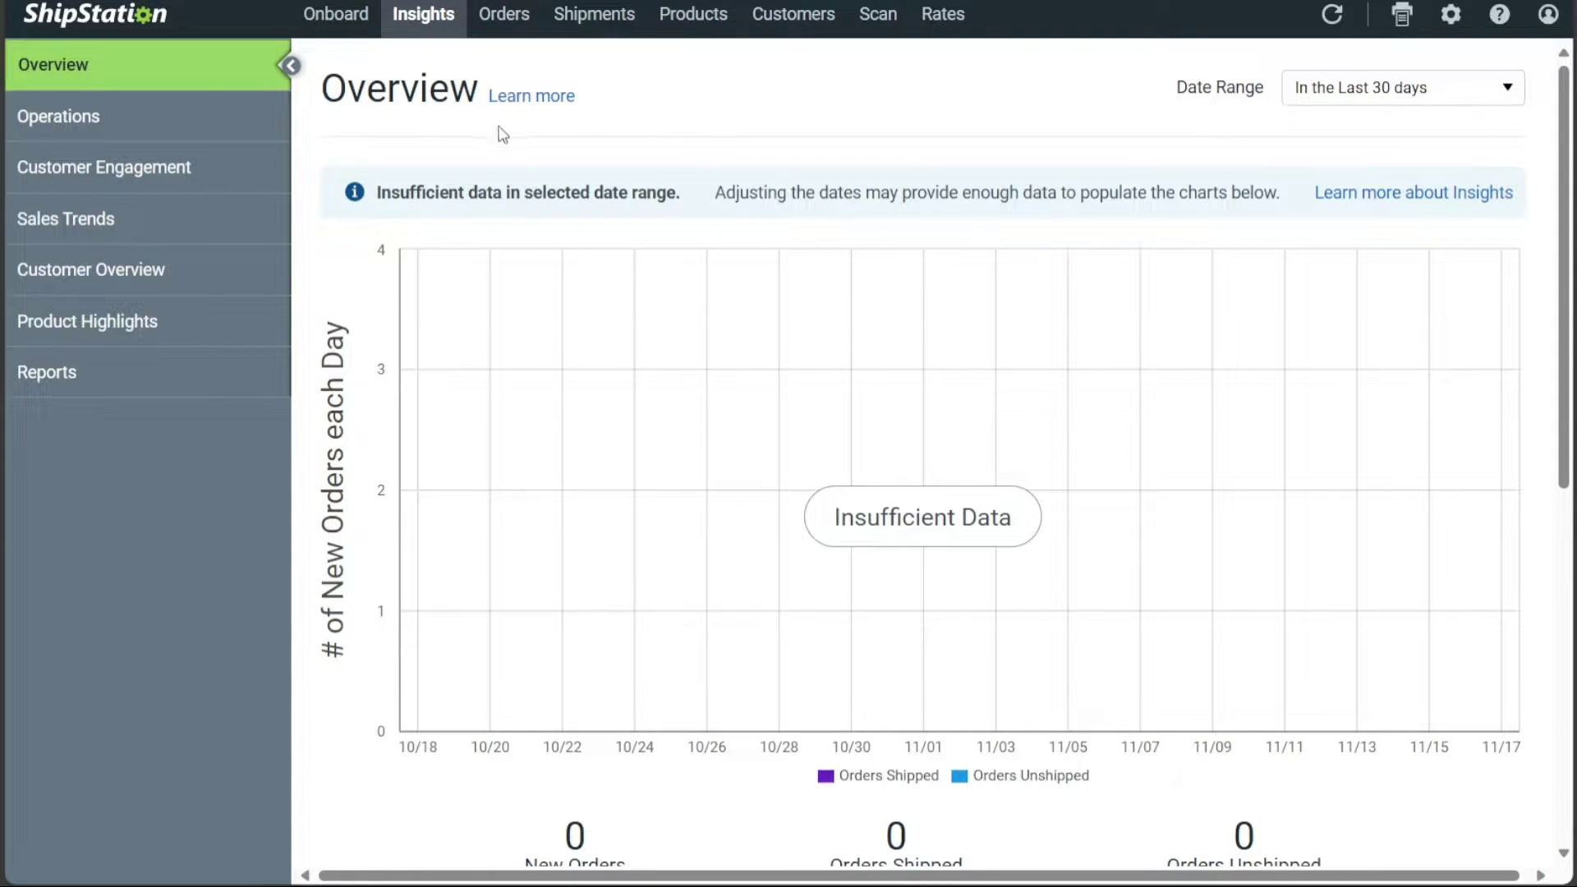
double_click(407, 91)
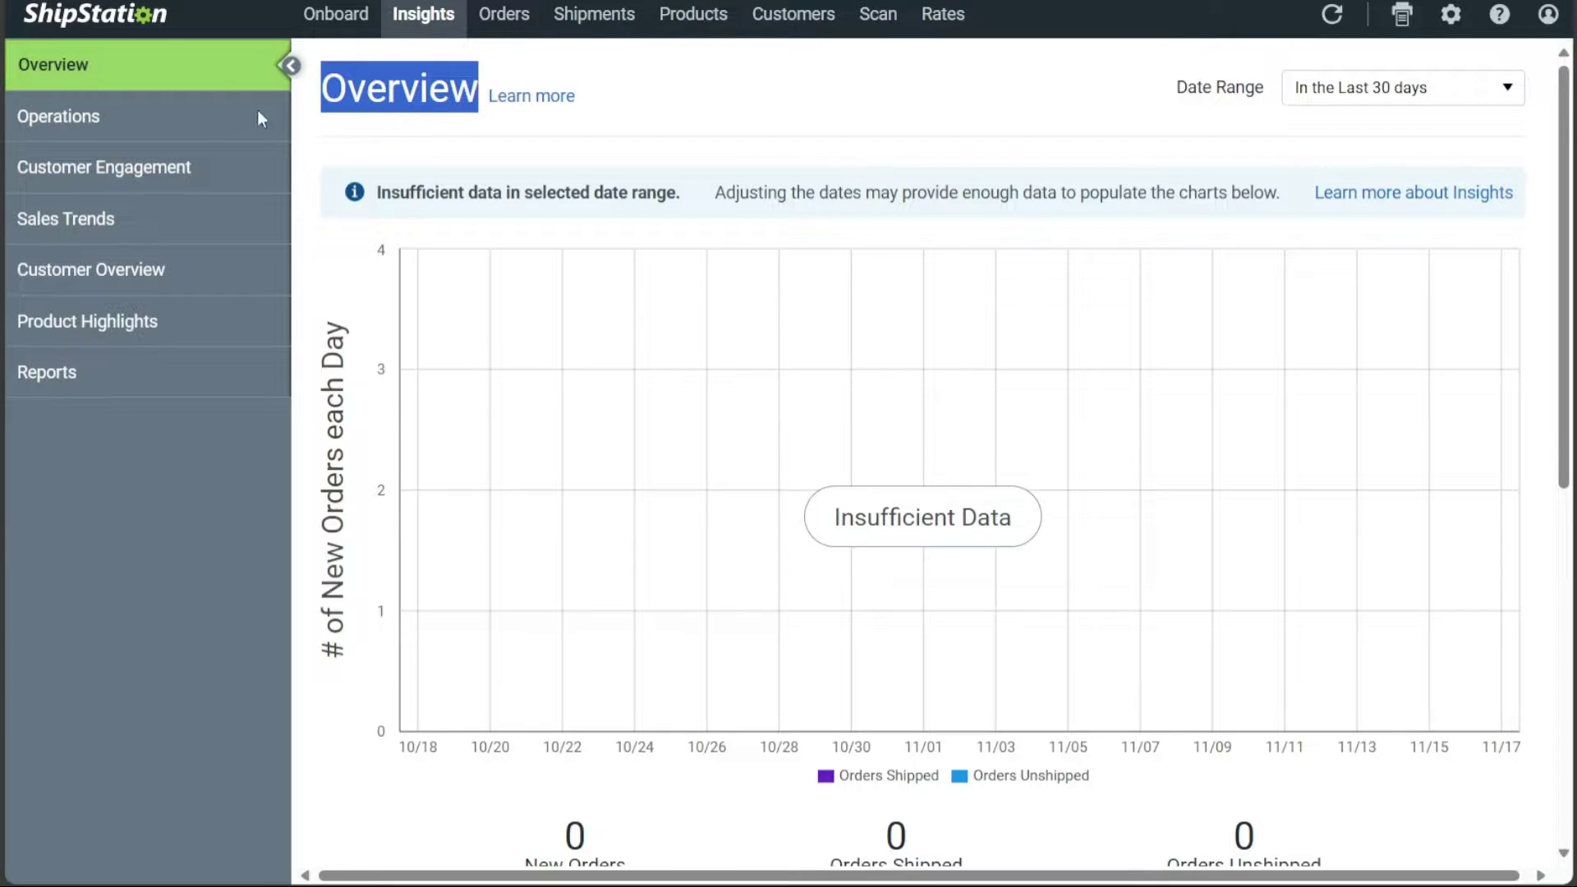
click(334, 124)
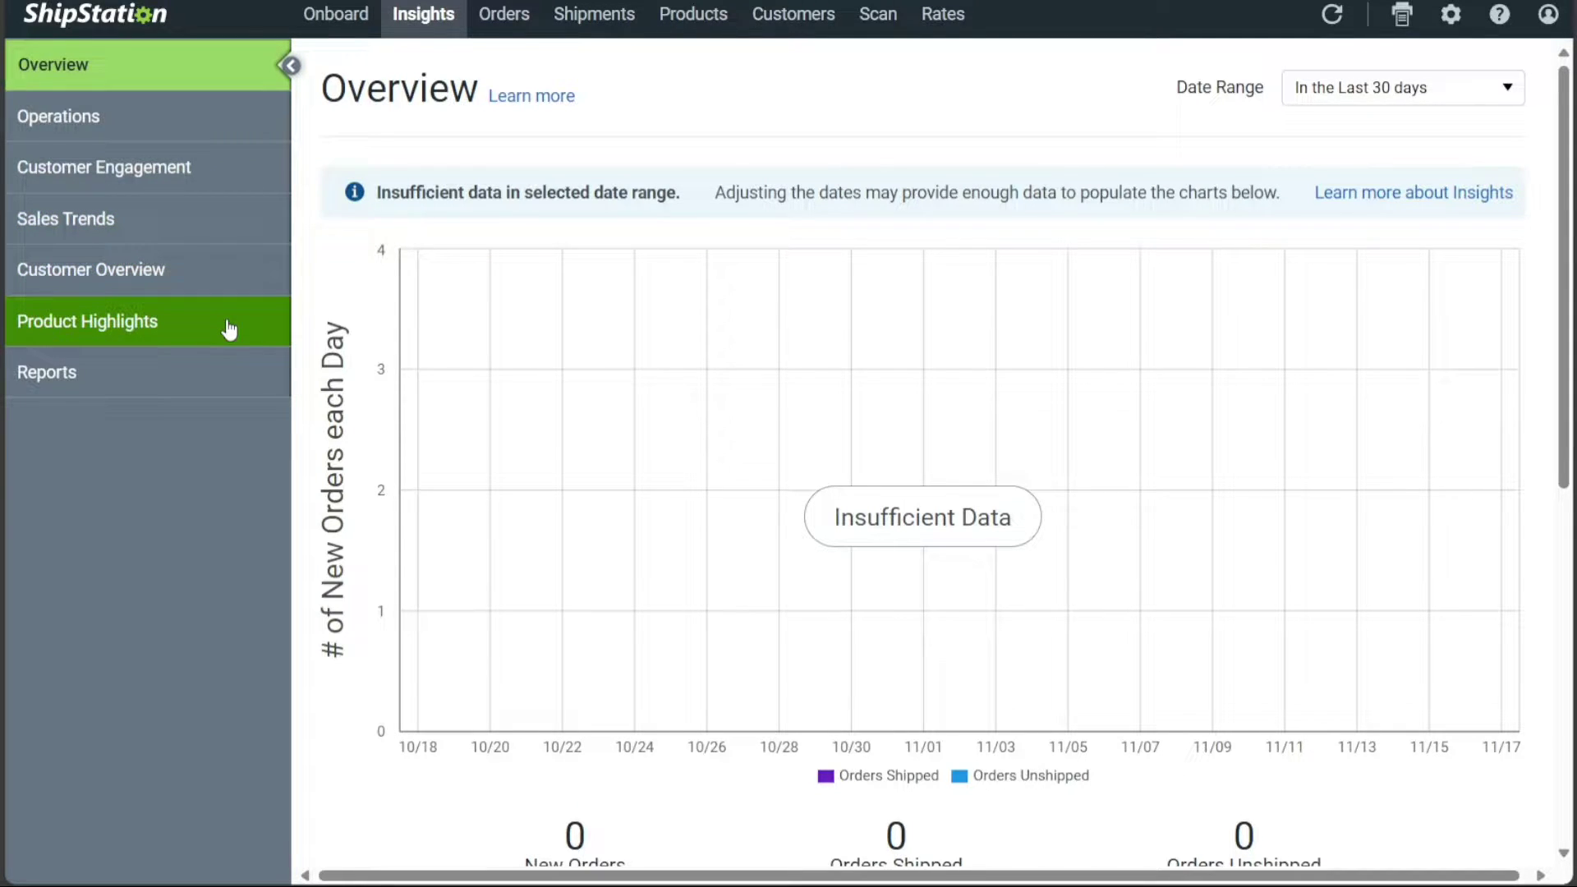
click(1360, 97)
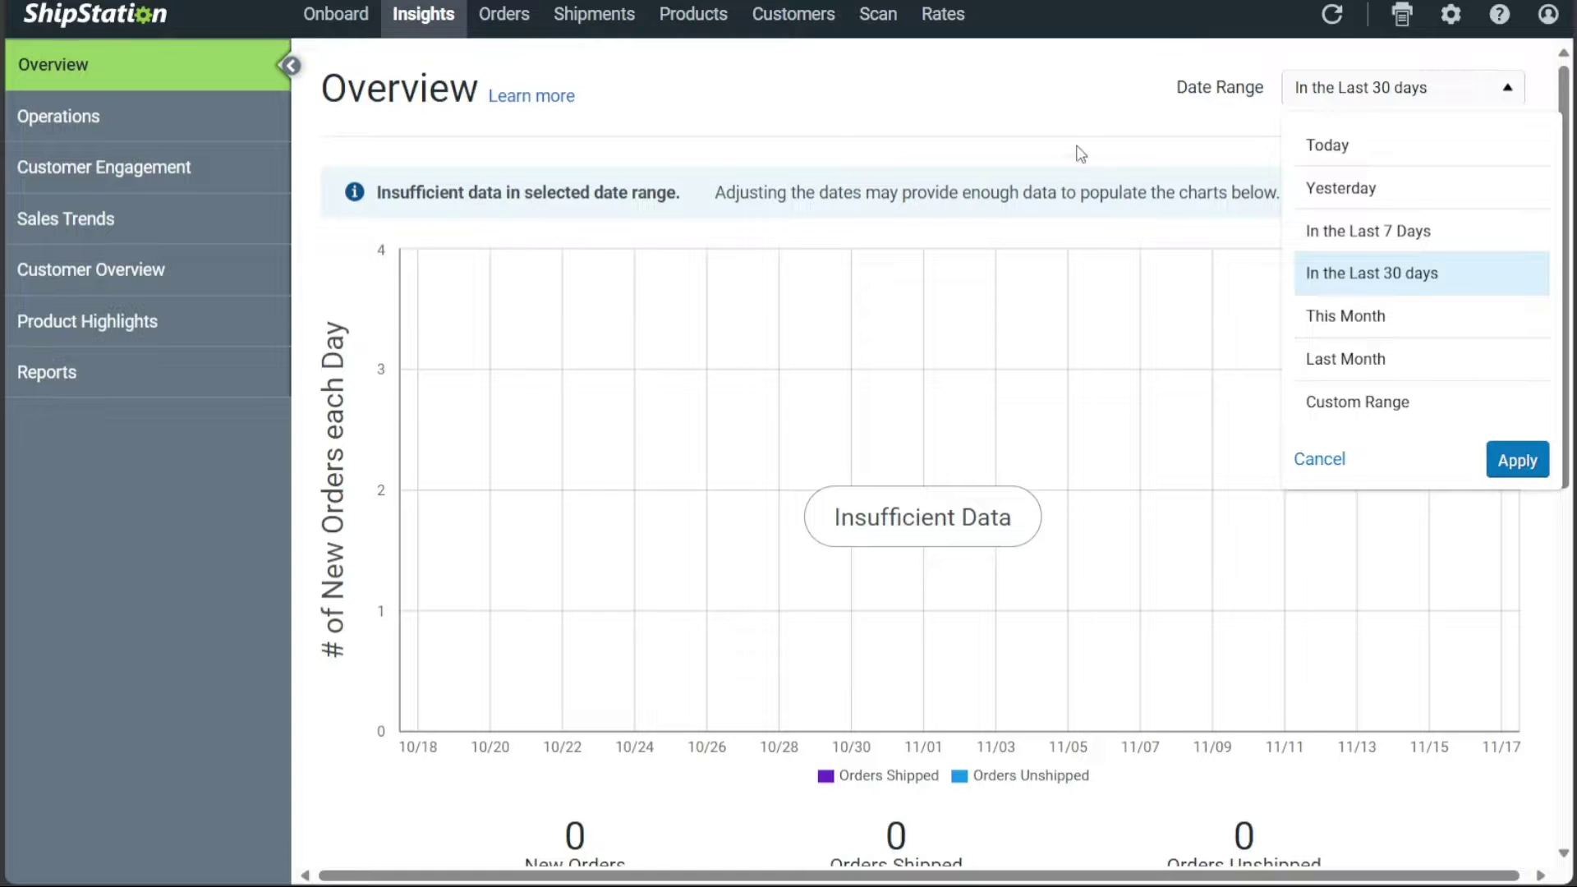
click(903, 82)
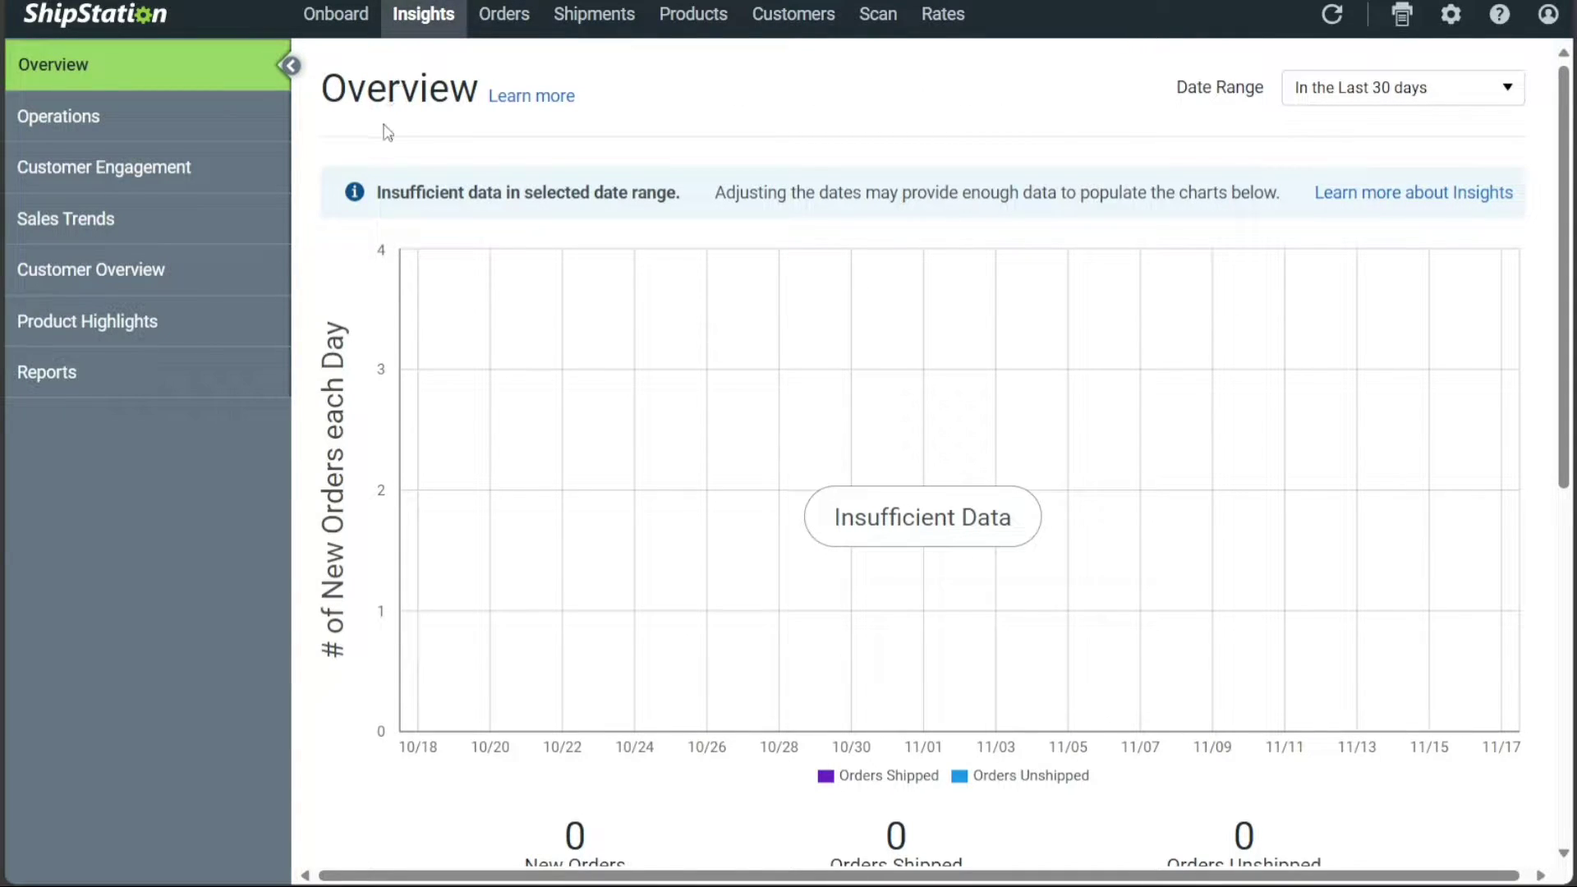
click(168, 398)
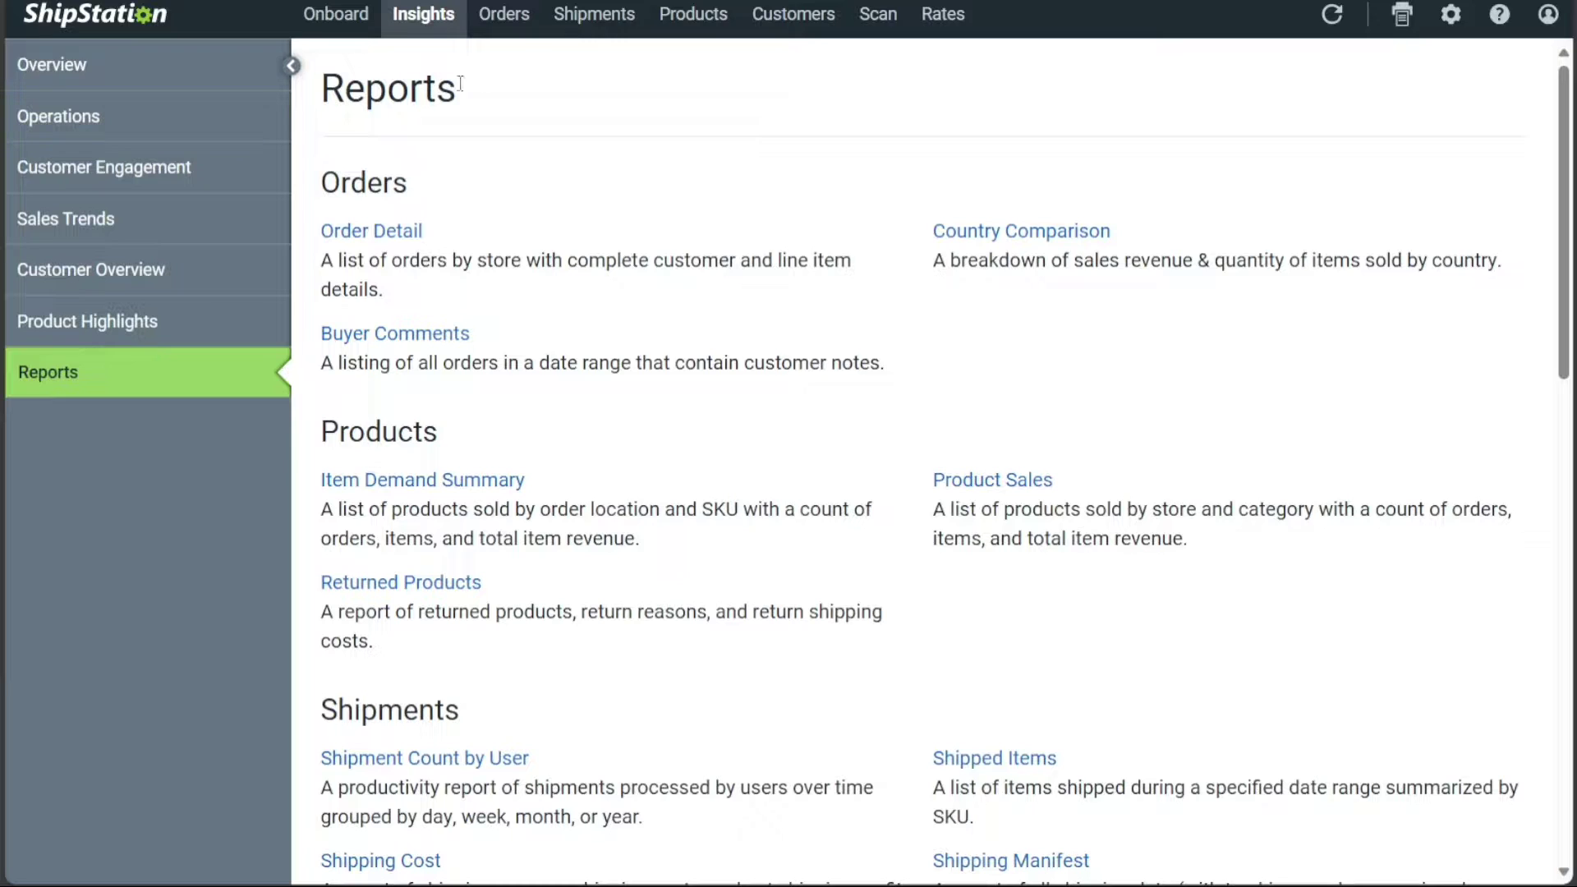
View the orders in Awaiting Shipment and the recent entries in Shipments.
click(522, 26)
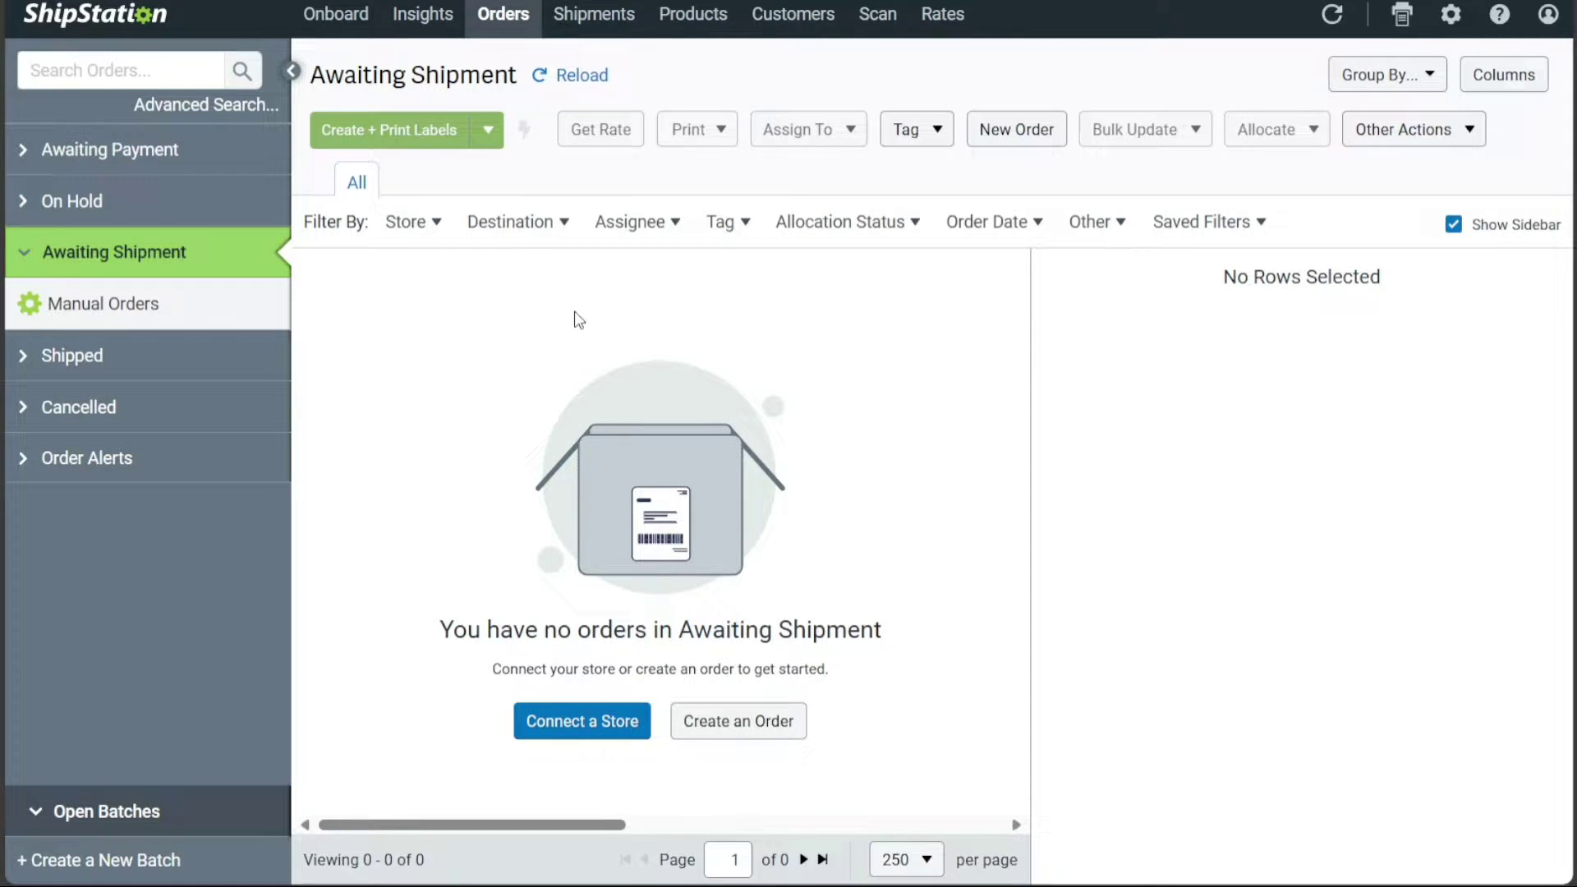
click(603, 26)
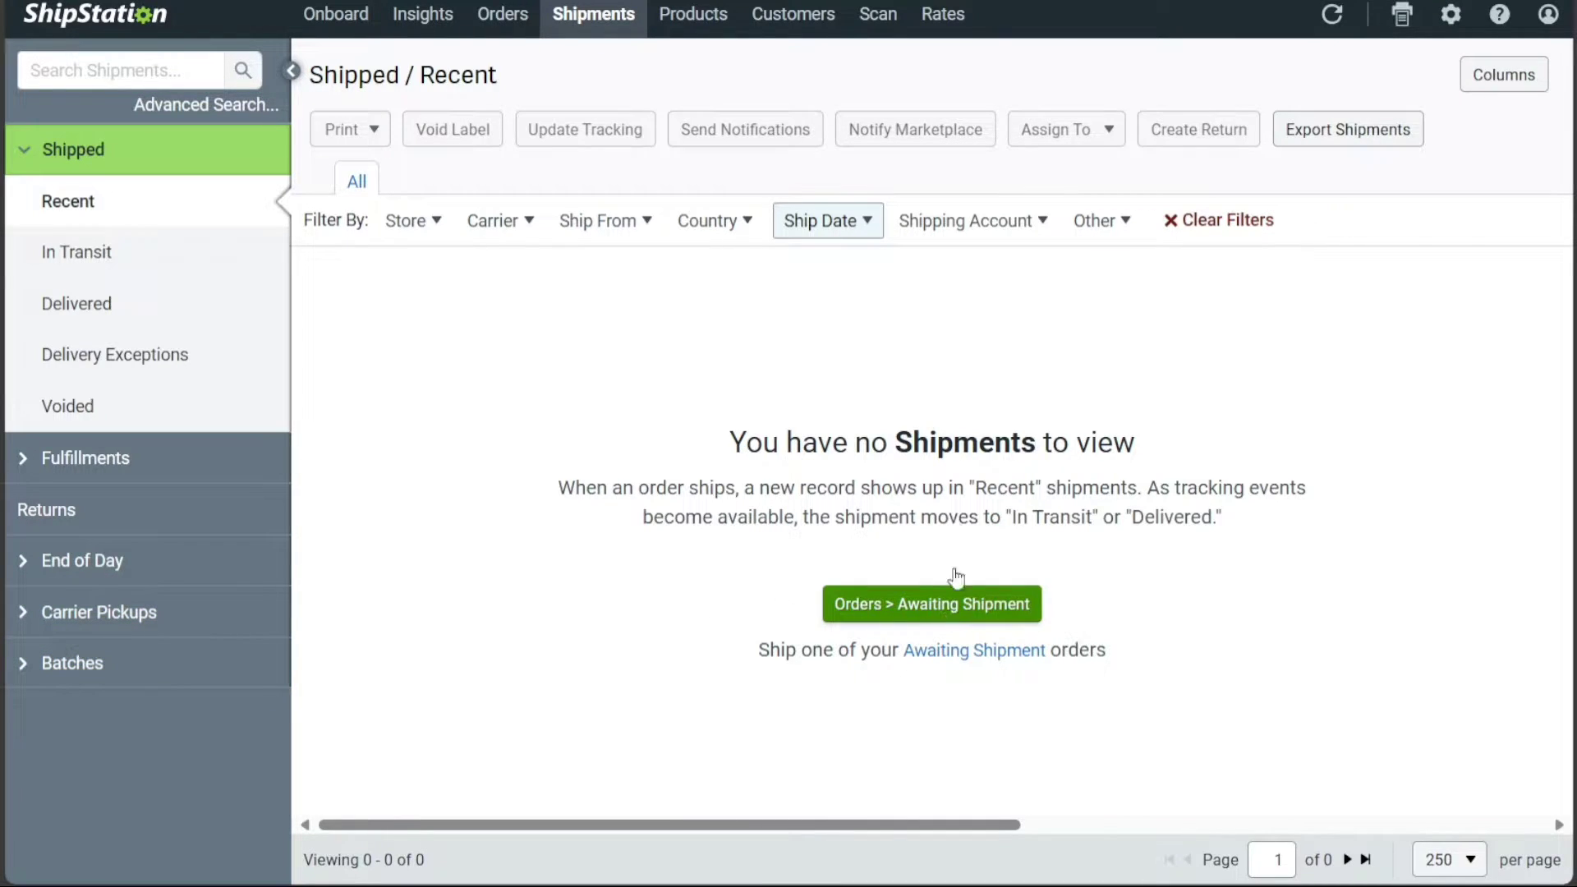
Check the Created At filter options of the Products inventory and open the customer list.
click(675, 29)
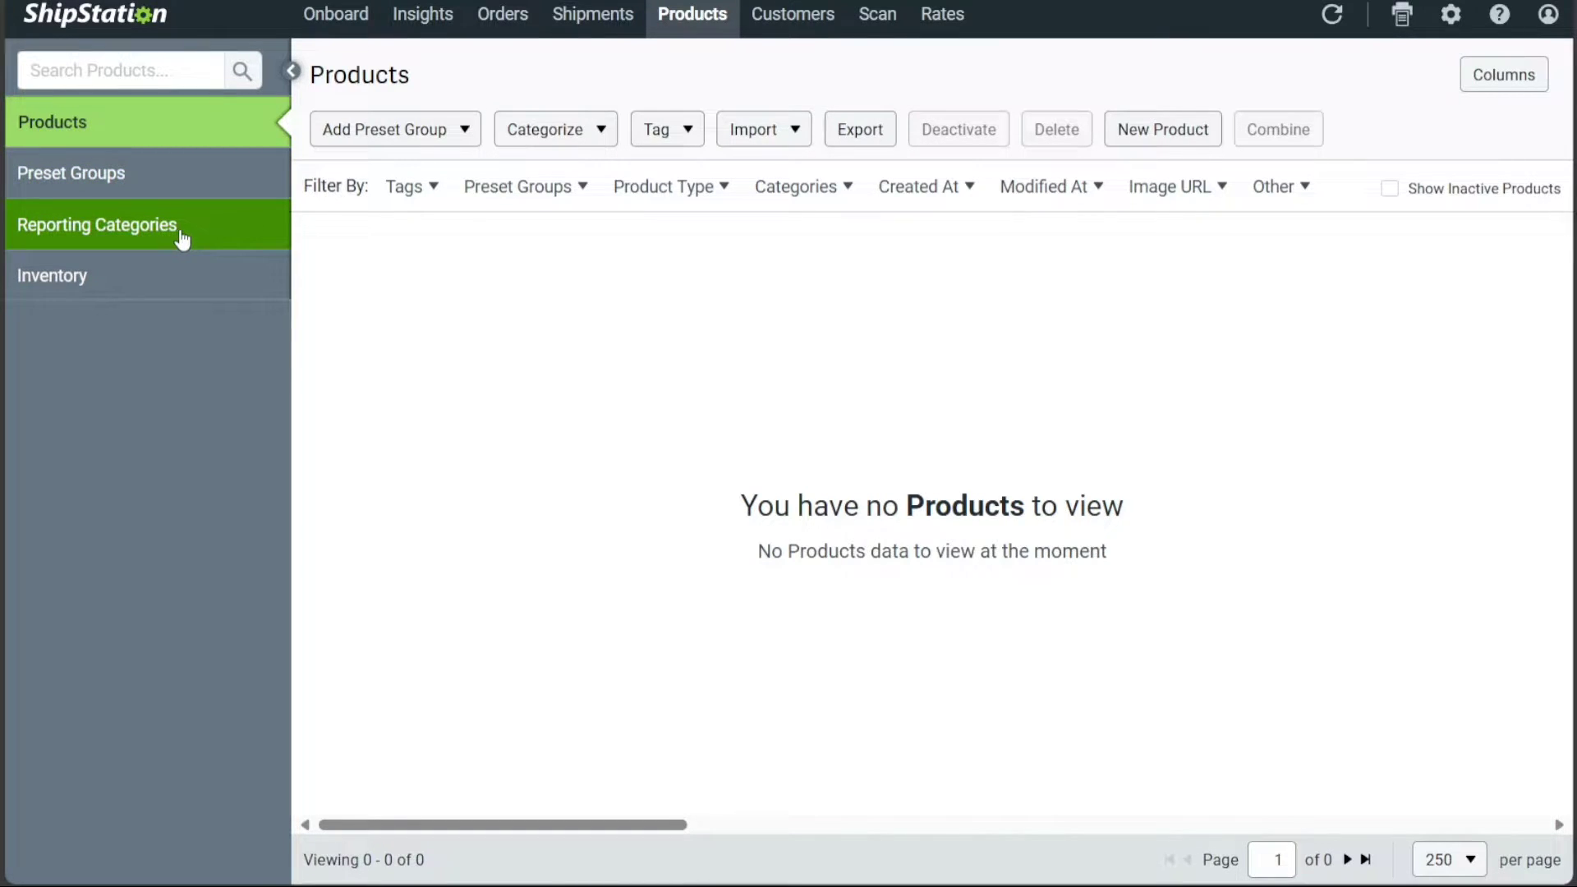
click(169, 276)
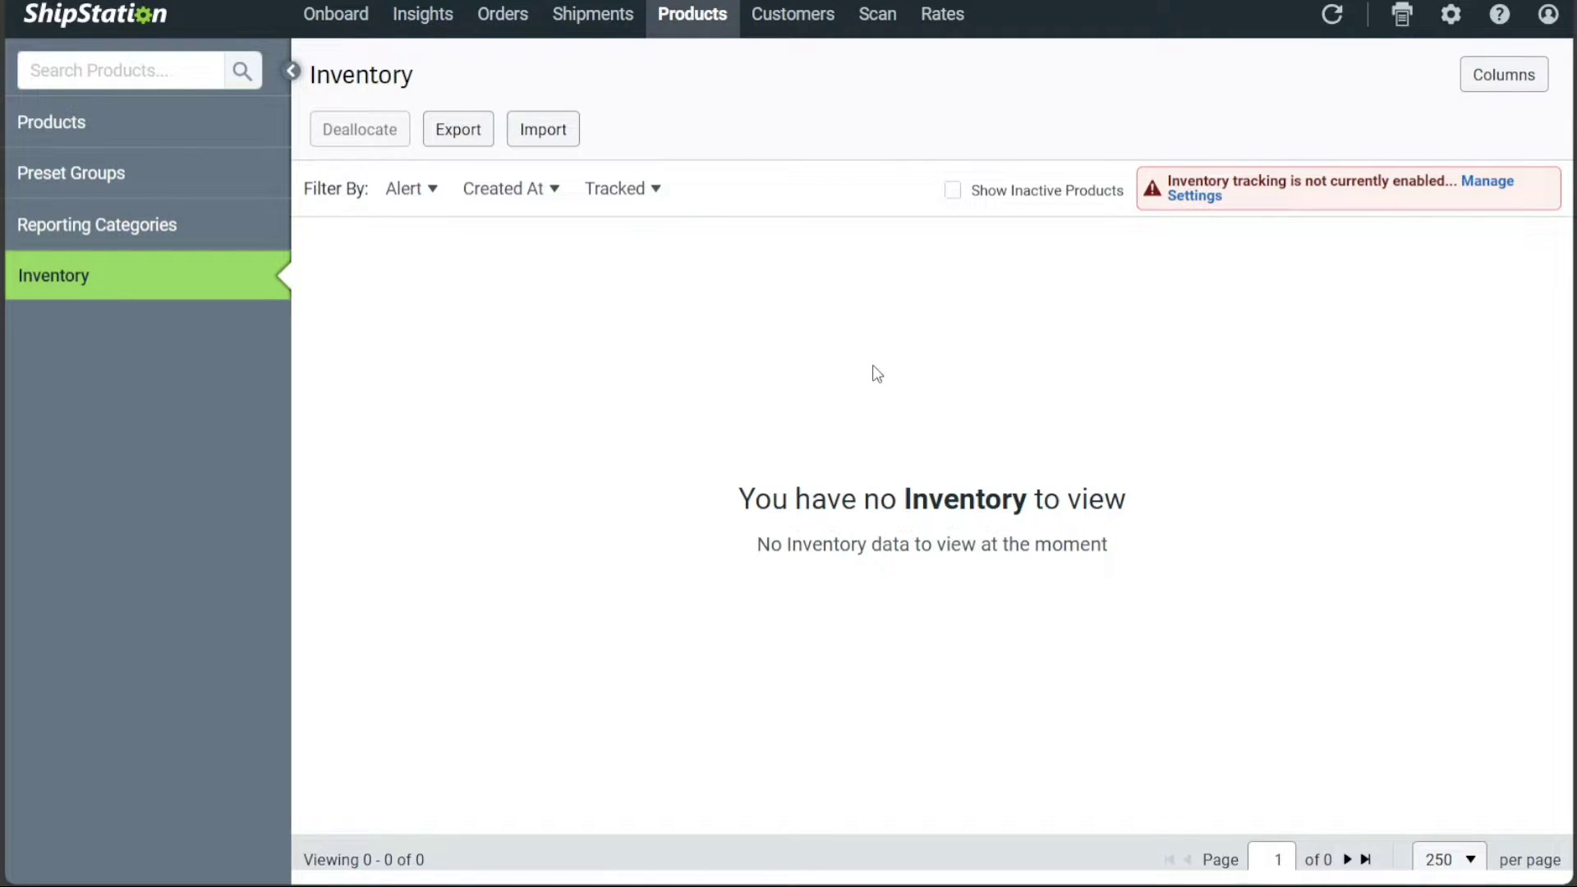
click(546, 191)
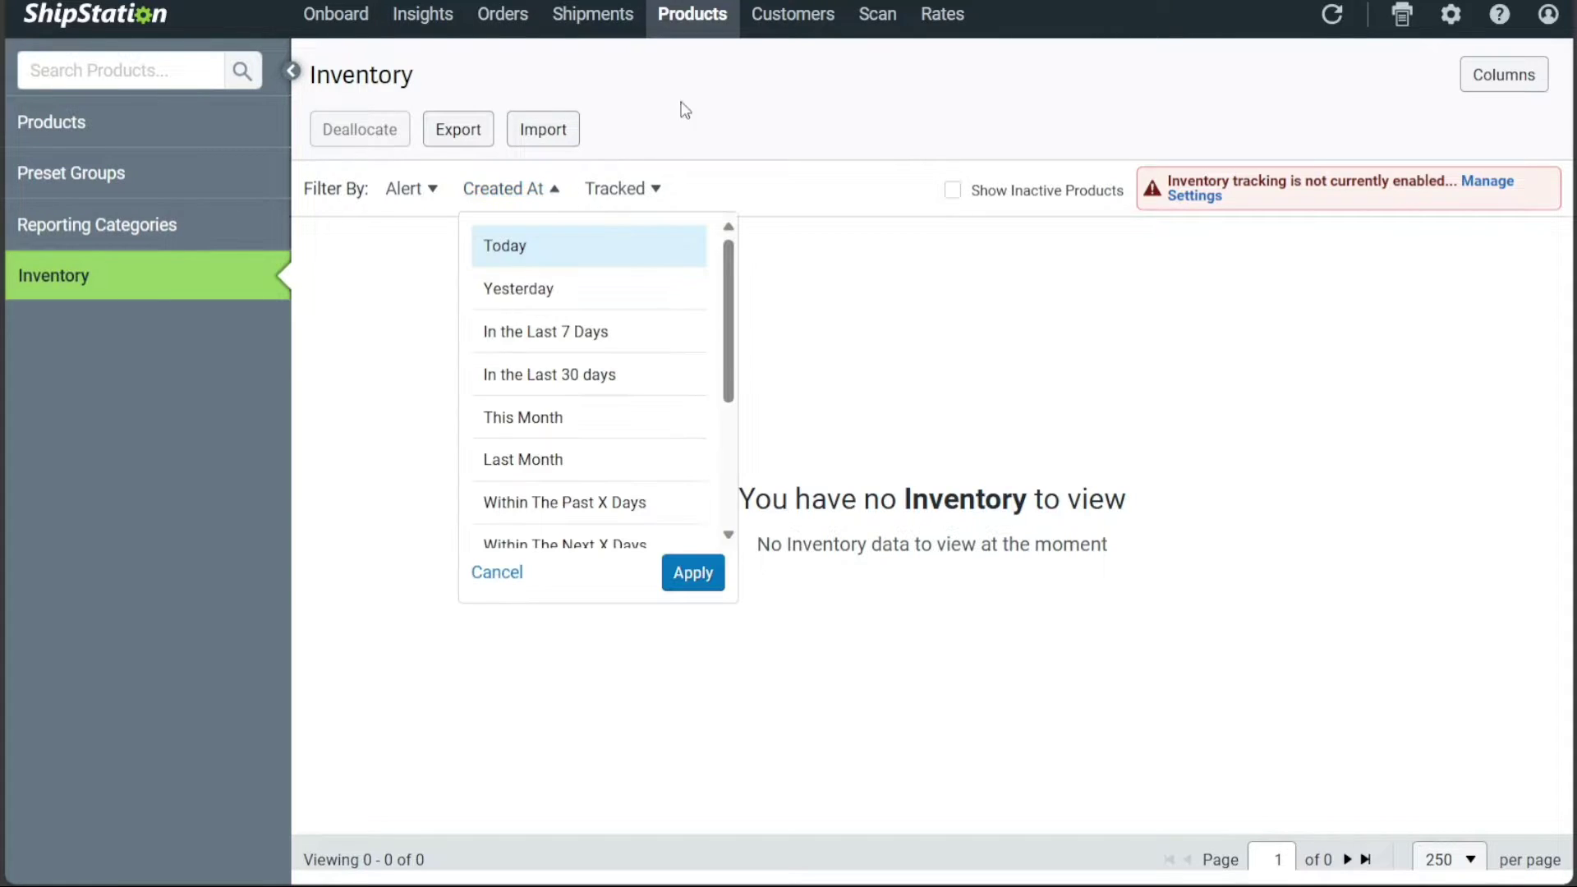
click(794, 21)
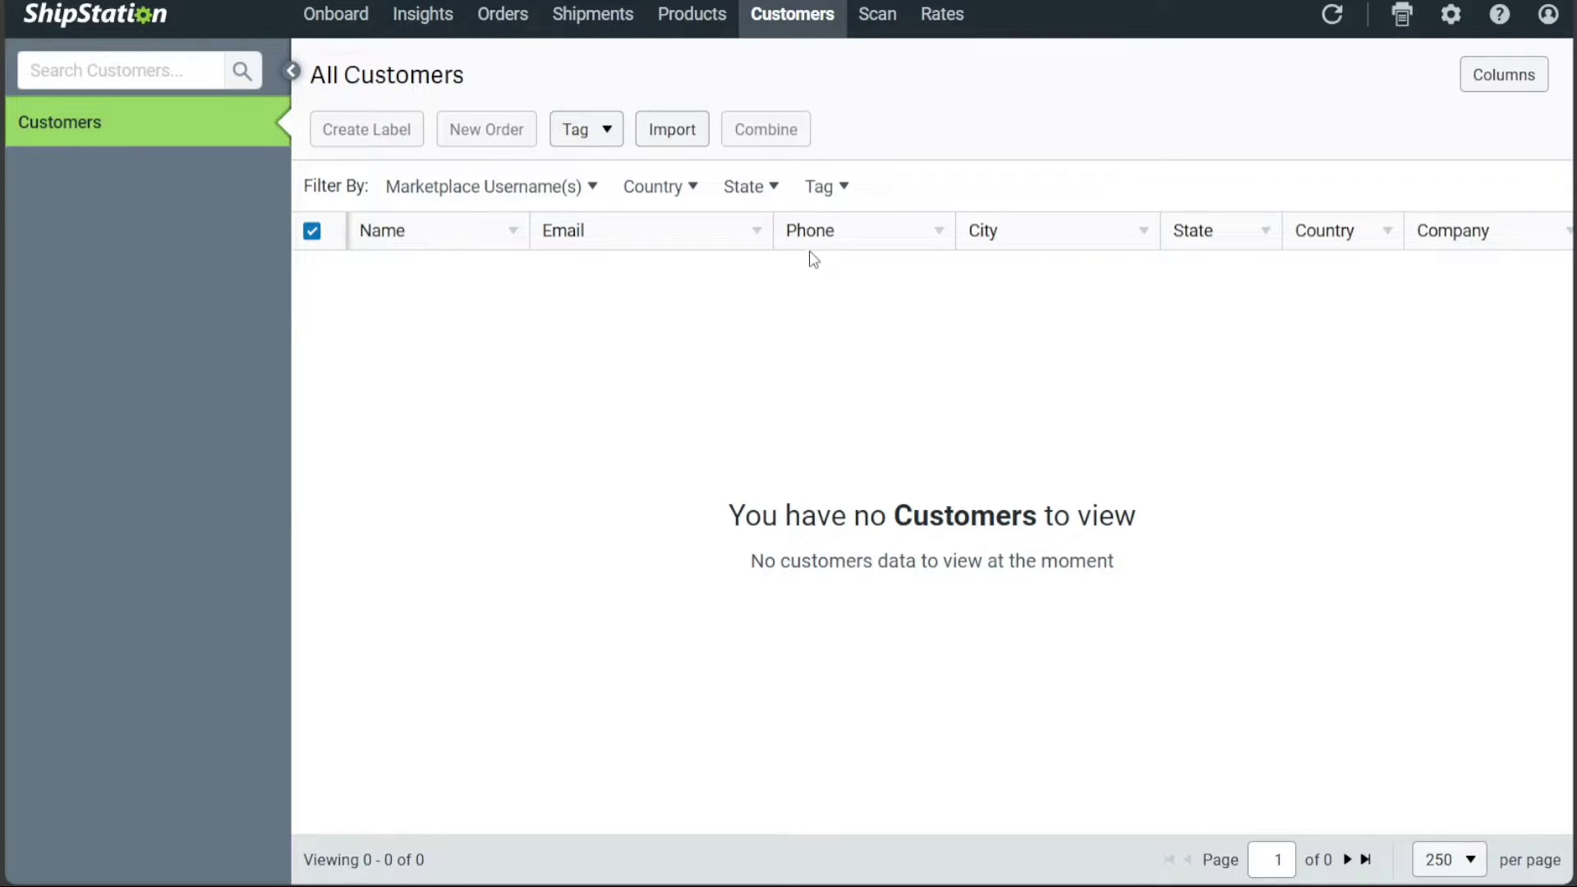
Open the Scan page and review its workflow choices and its scale and printer selections.
click(876, 23)
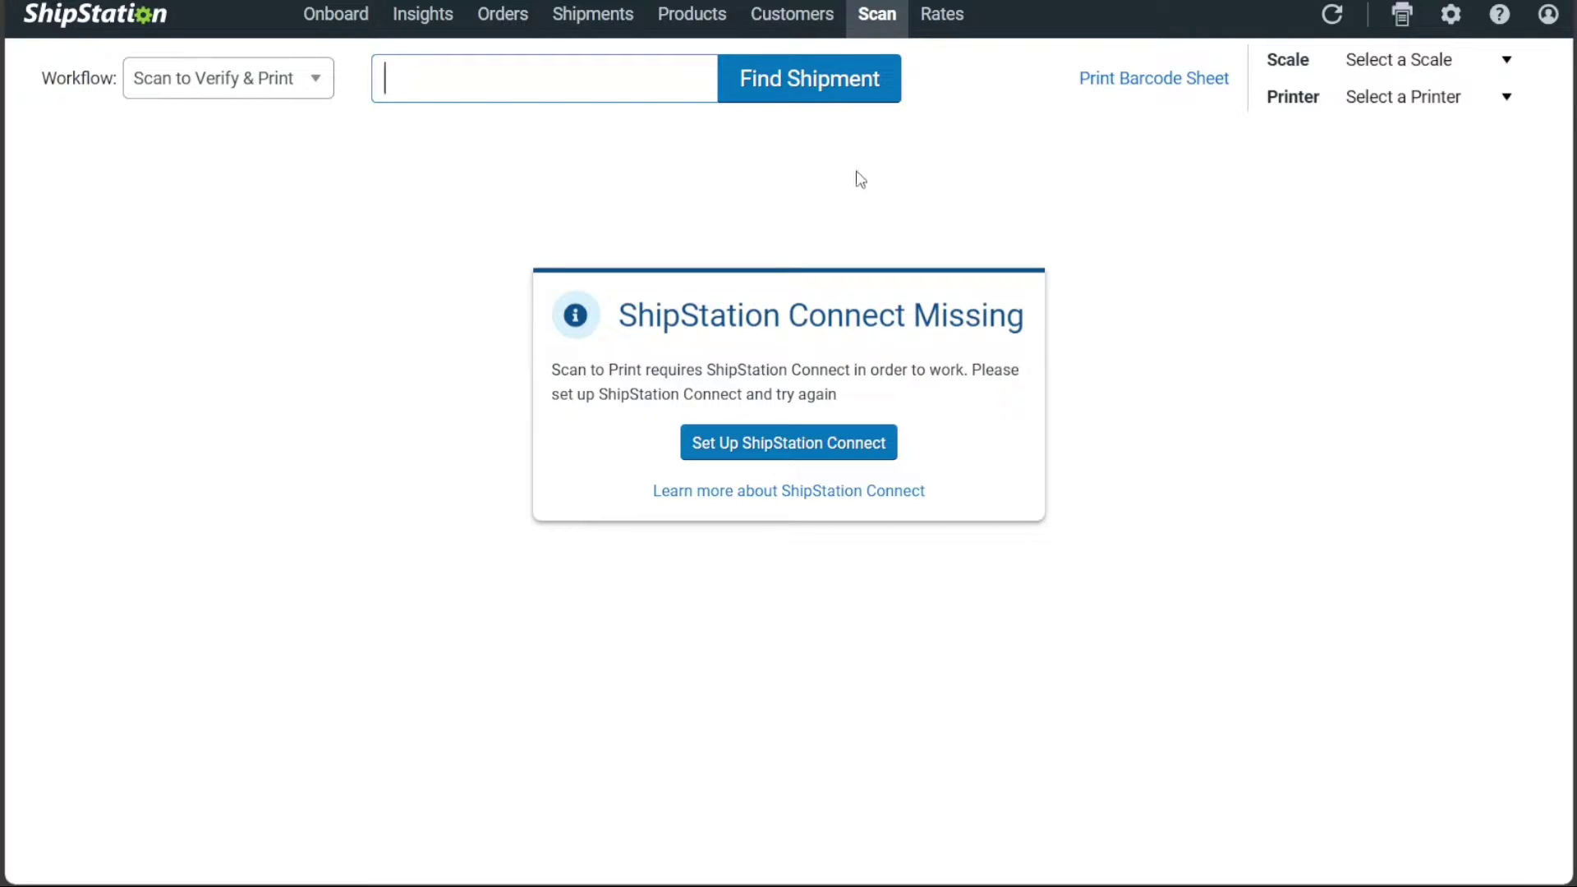
click(295, 86)
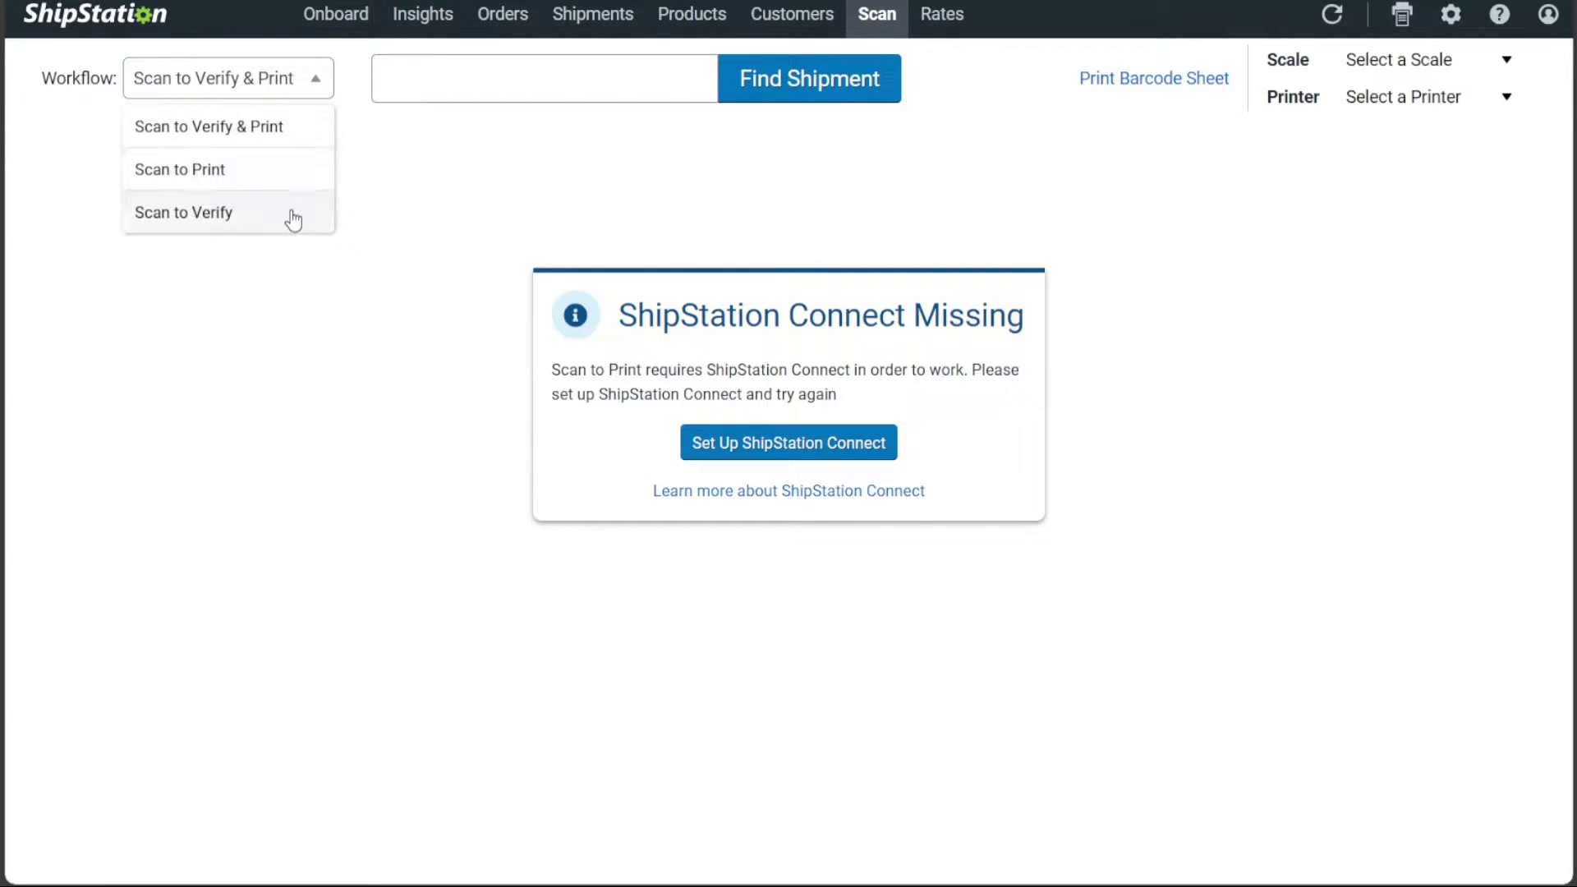
click(561, 198)
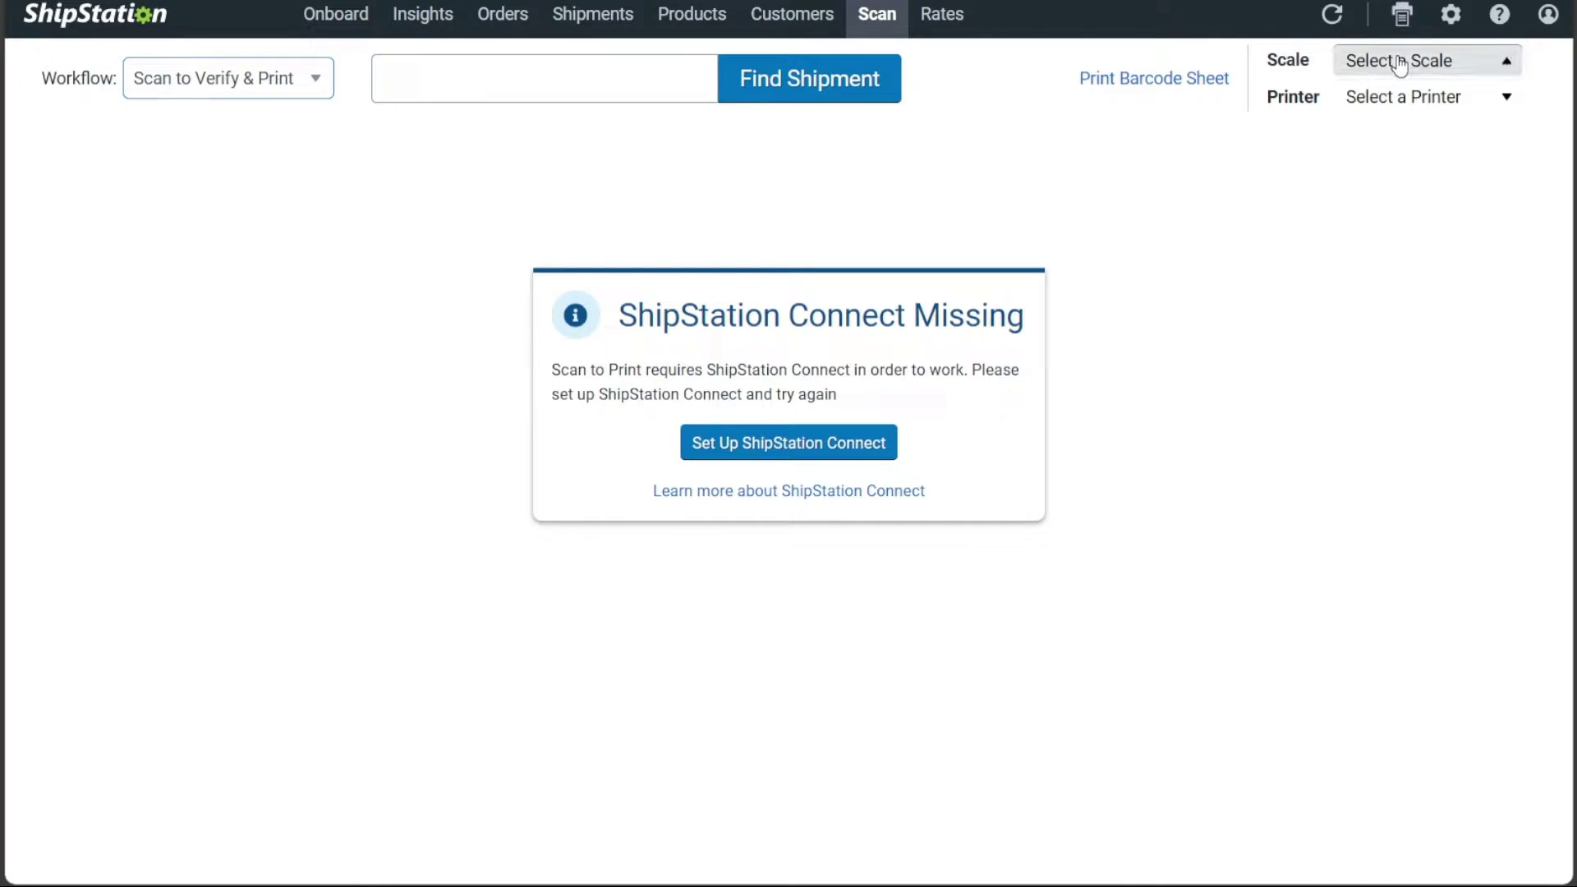
click(1439, 99)
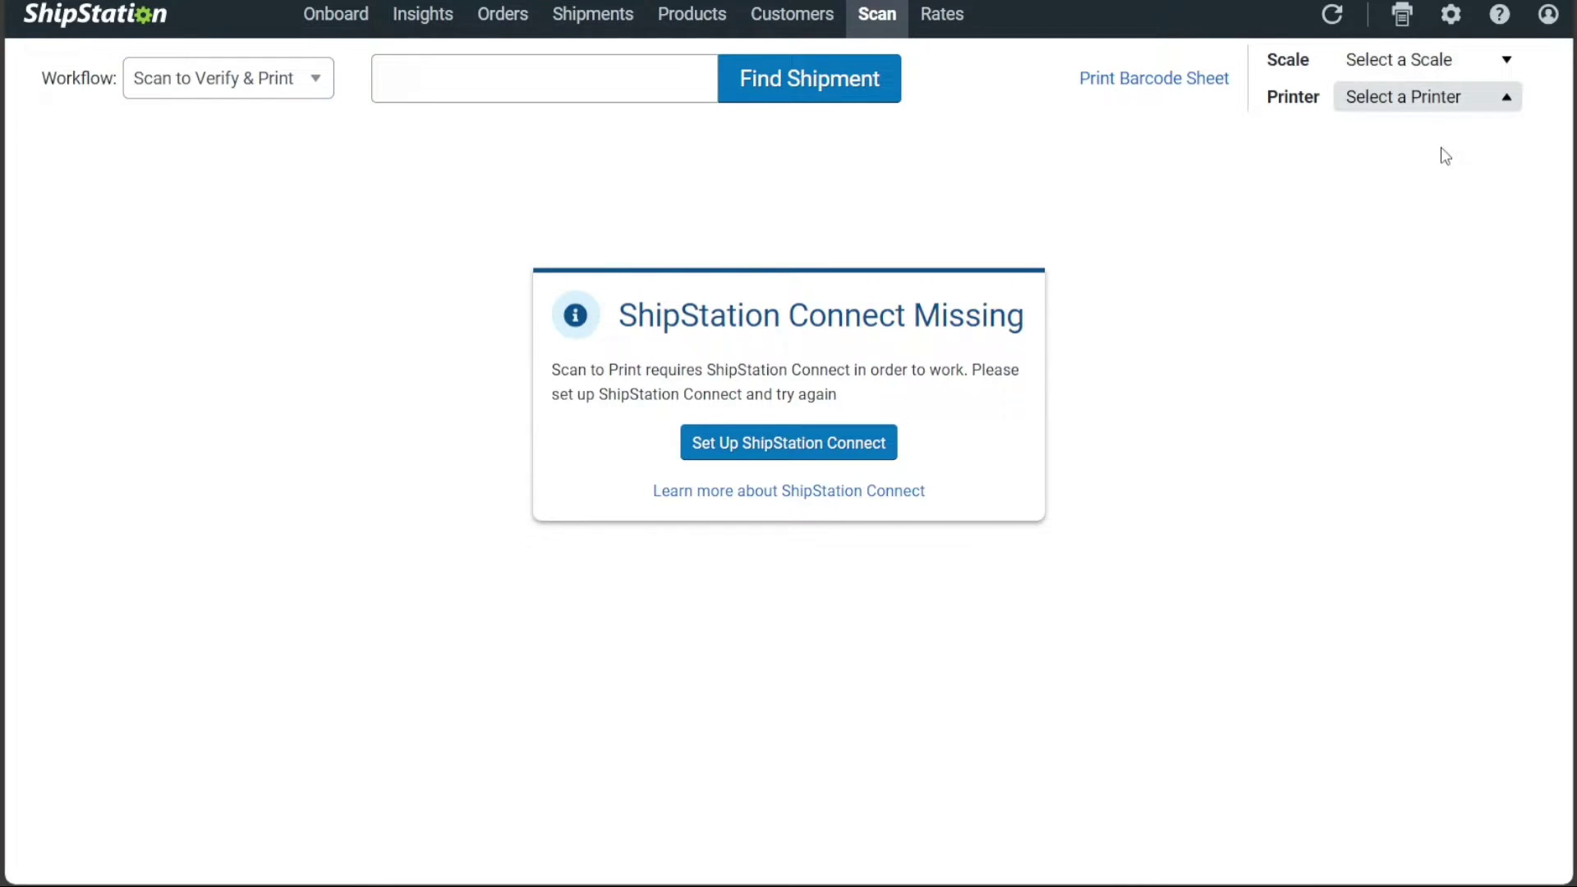
click(1468, 99)
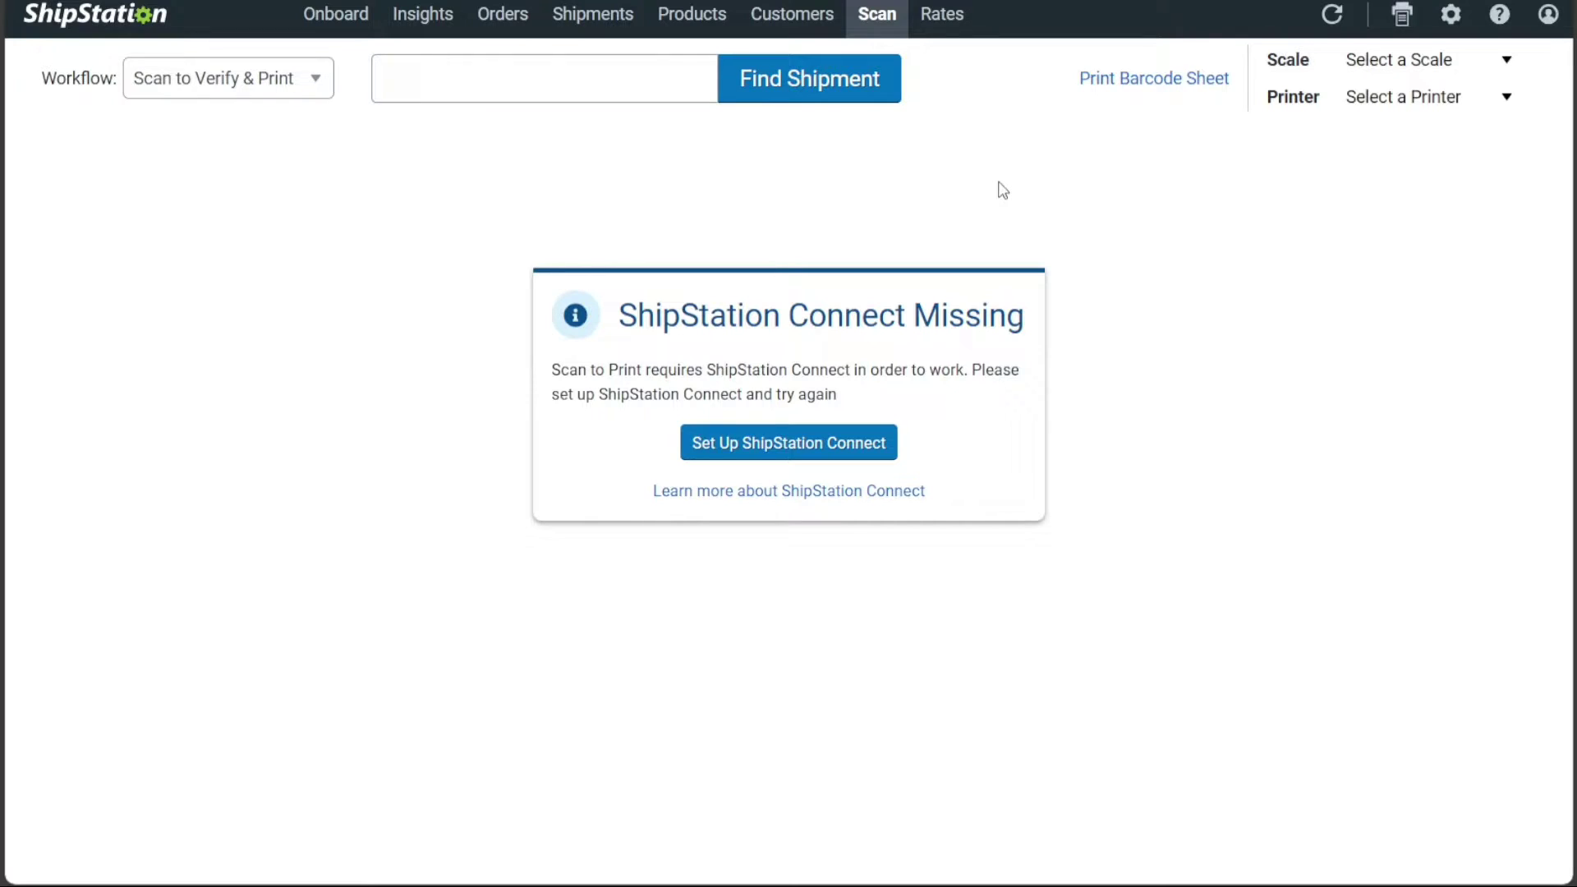
click(302, 92)
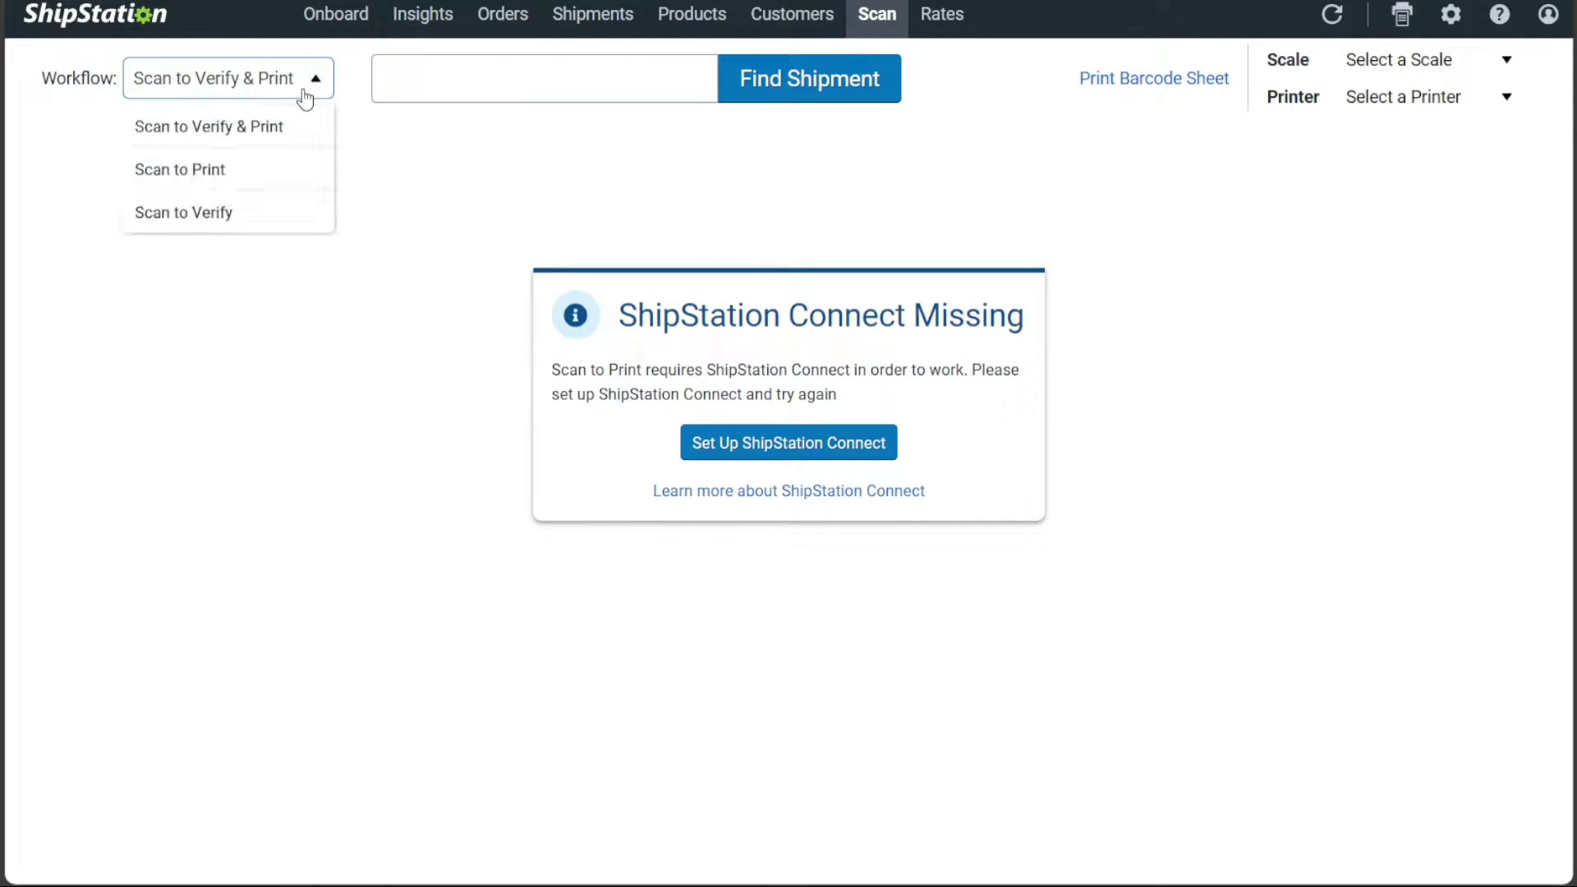
click(873, 236)
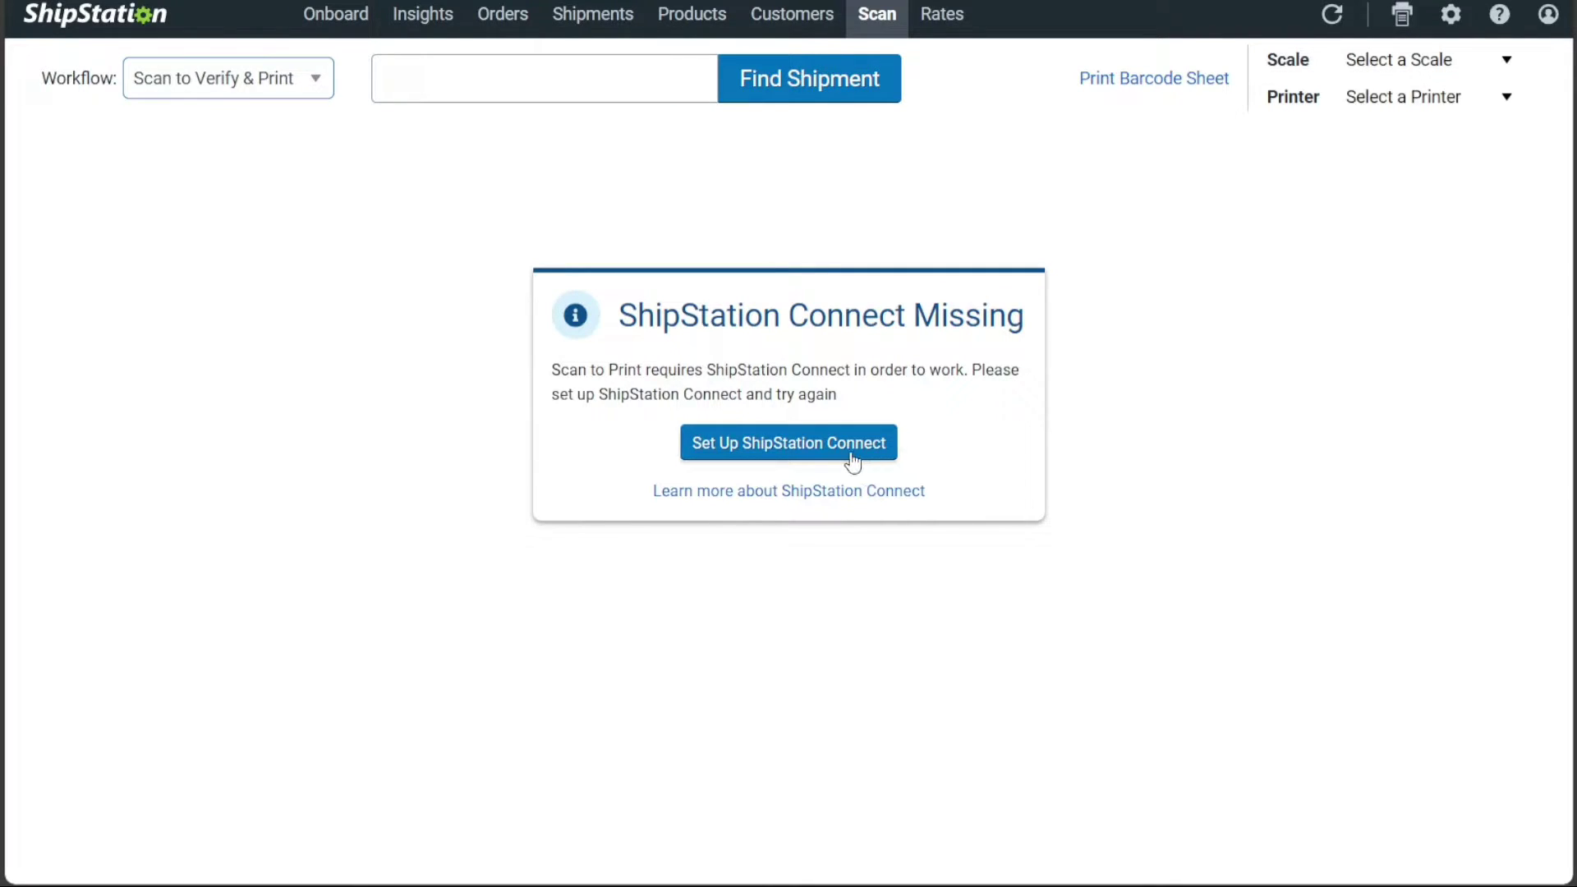
Open the Rate Browser, review its shipment configuration fields and View By options, and close it.
click(943, 15)
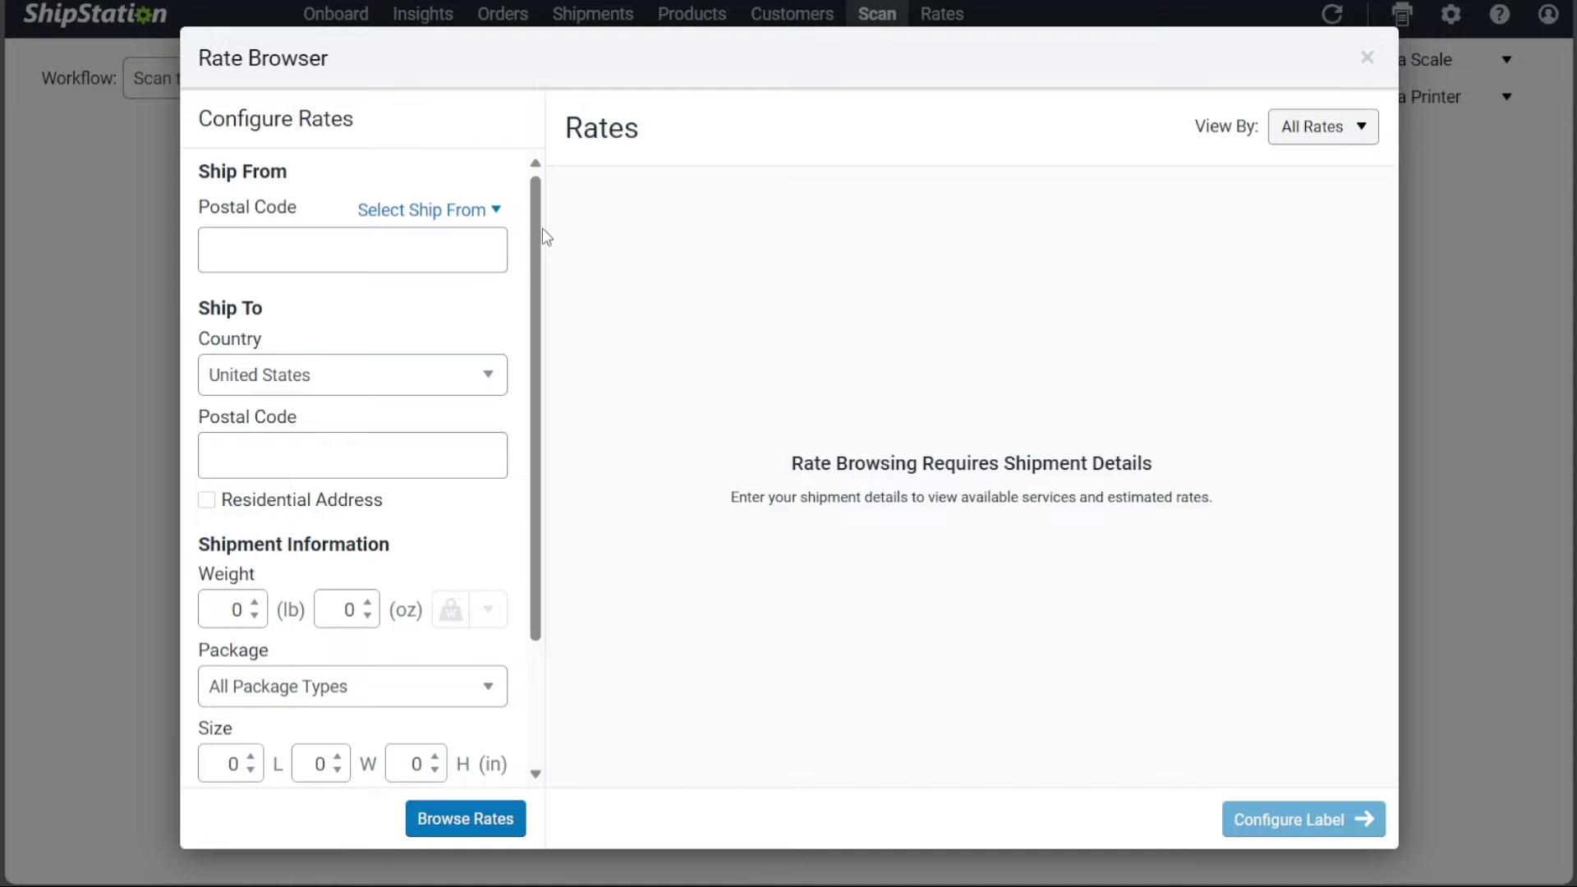
mouse_move(539, 232)
mouse_down()
mouse_move(533, 352)
mouse_move(541, 209)
mouse_up()
click(1305, 135)
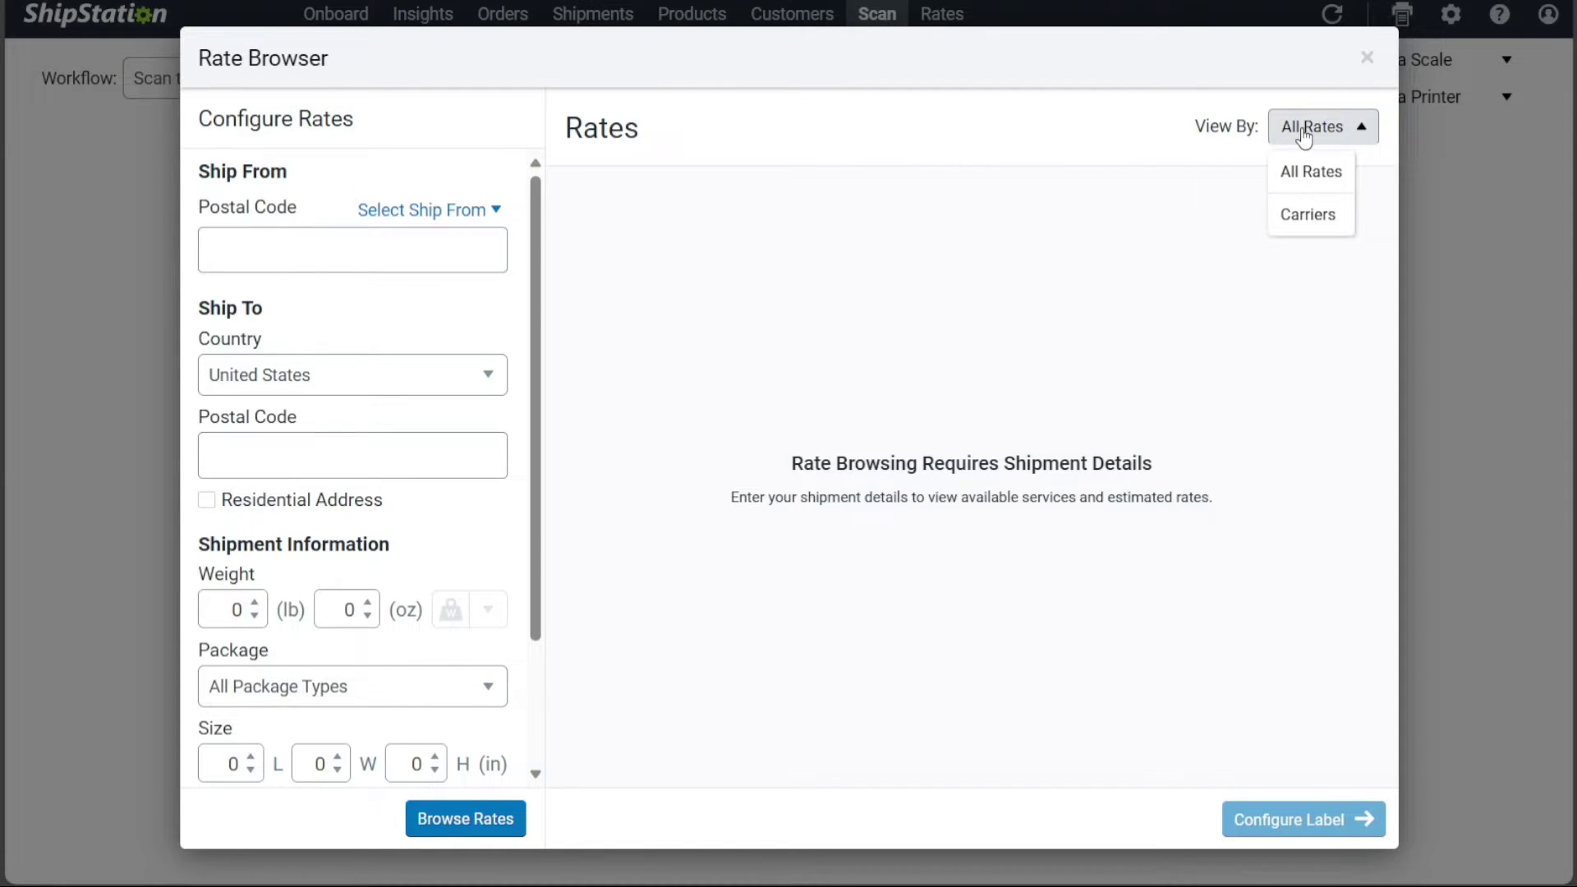
click(957, 138)
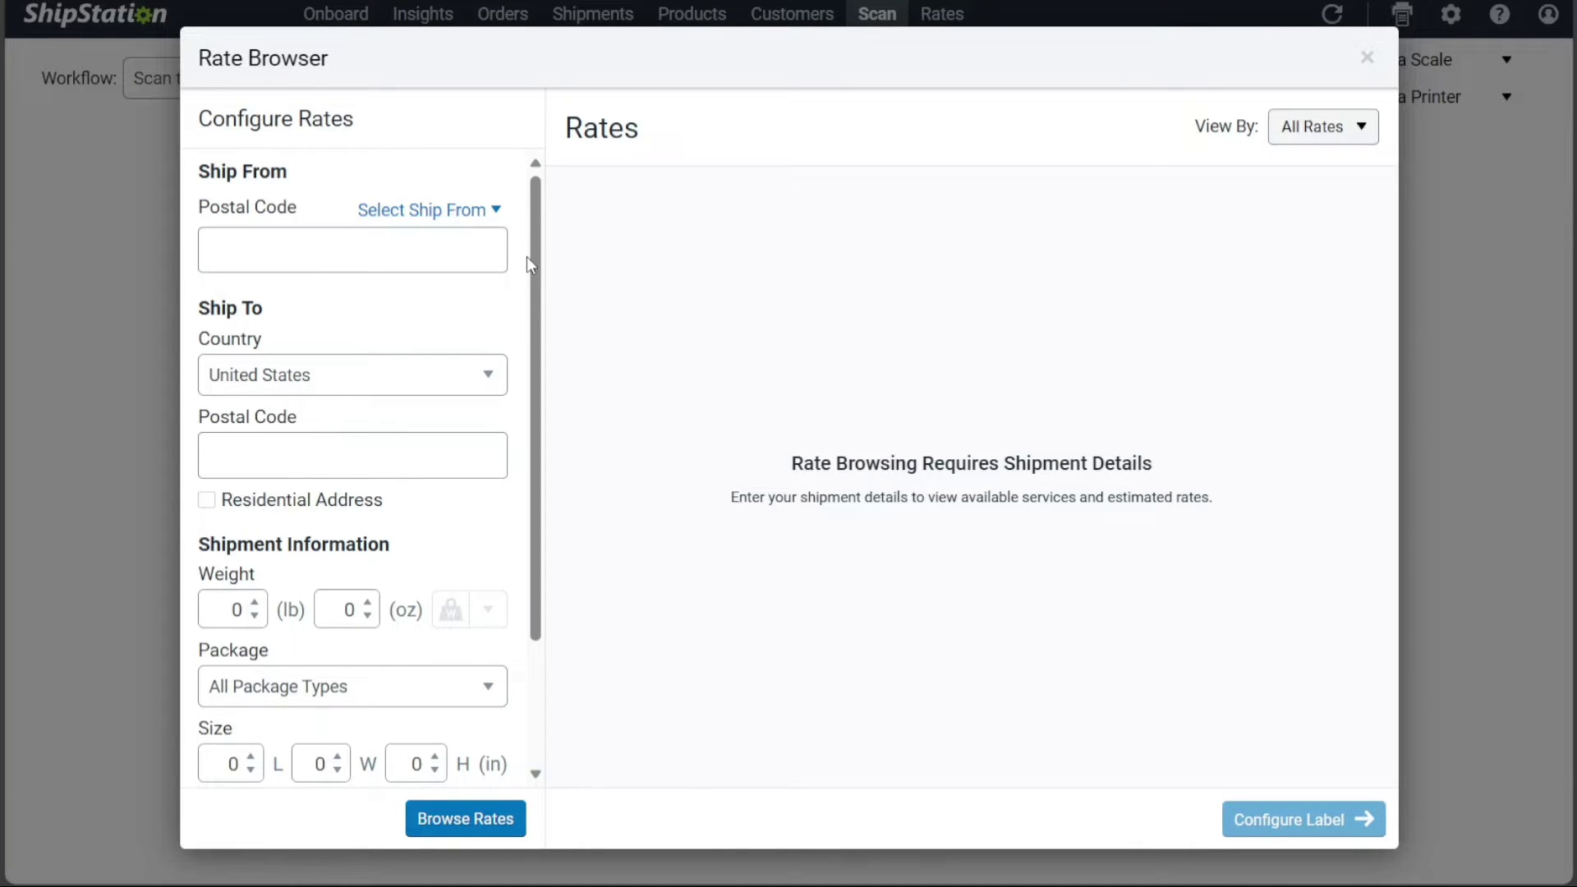
drag(538, 277, 540, 460)
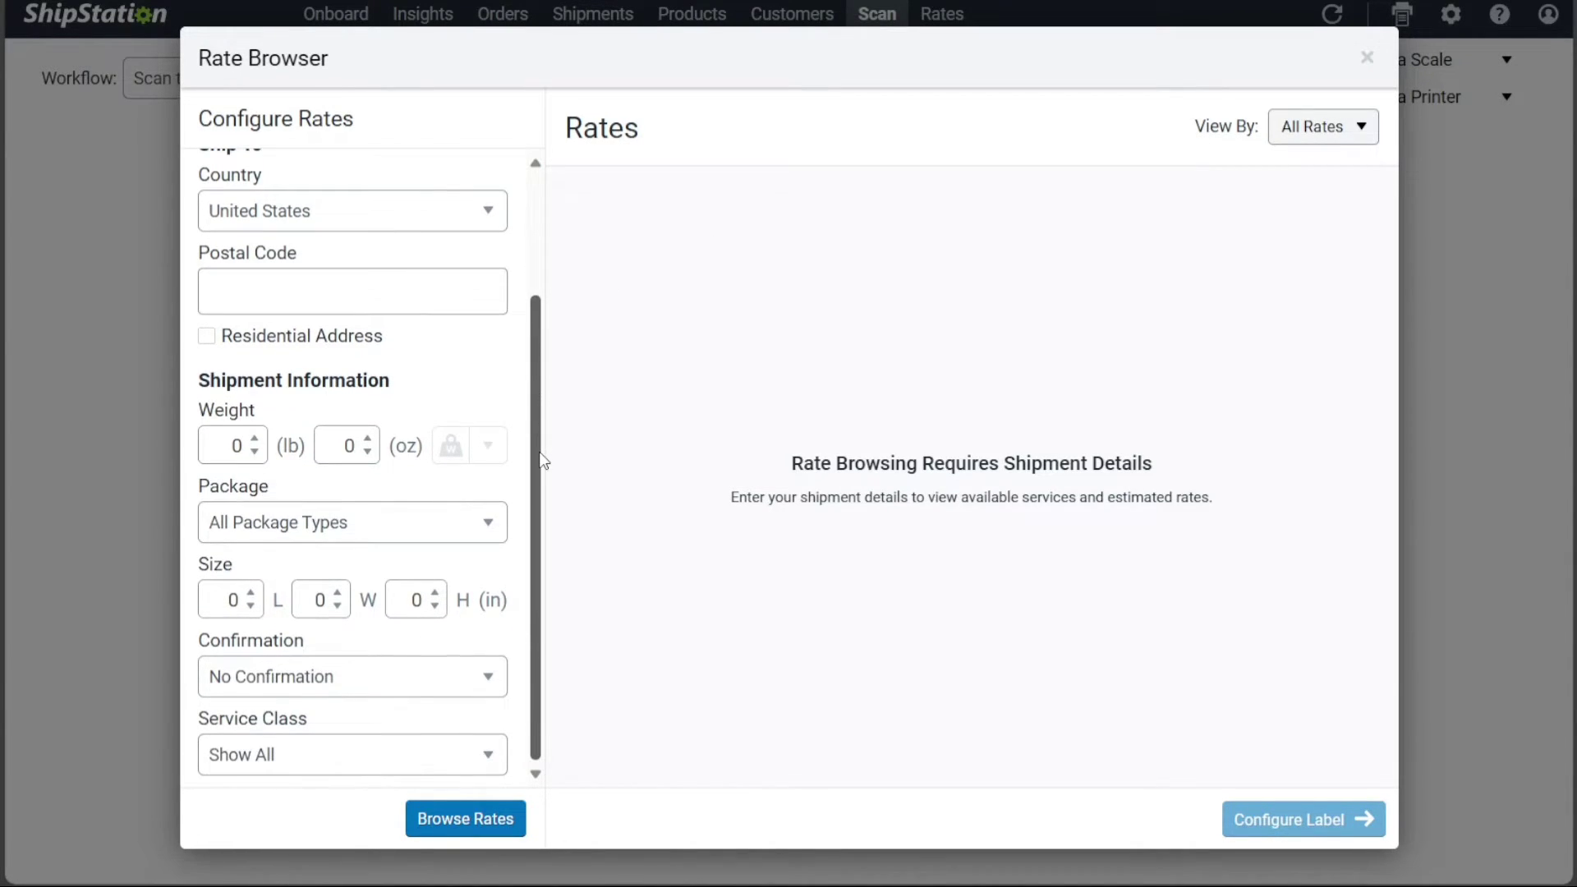
click(1365, 59)
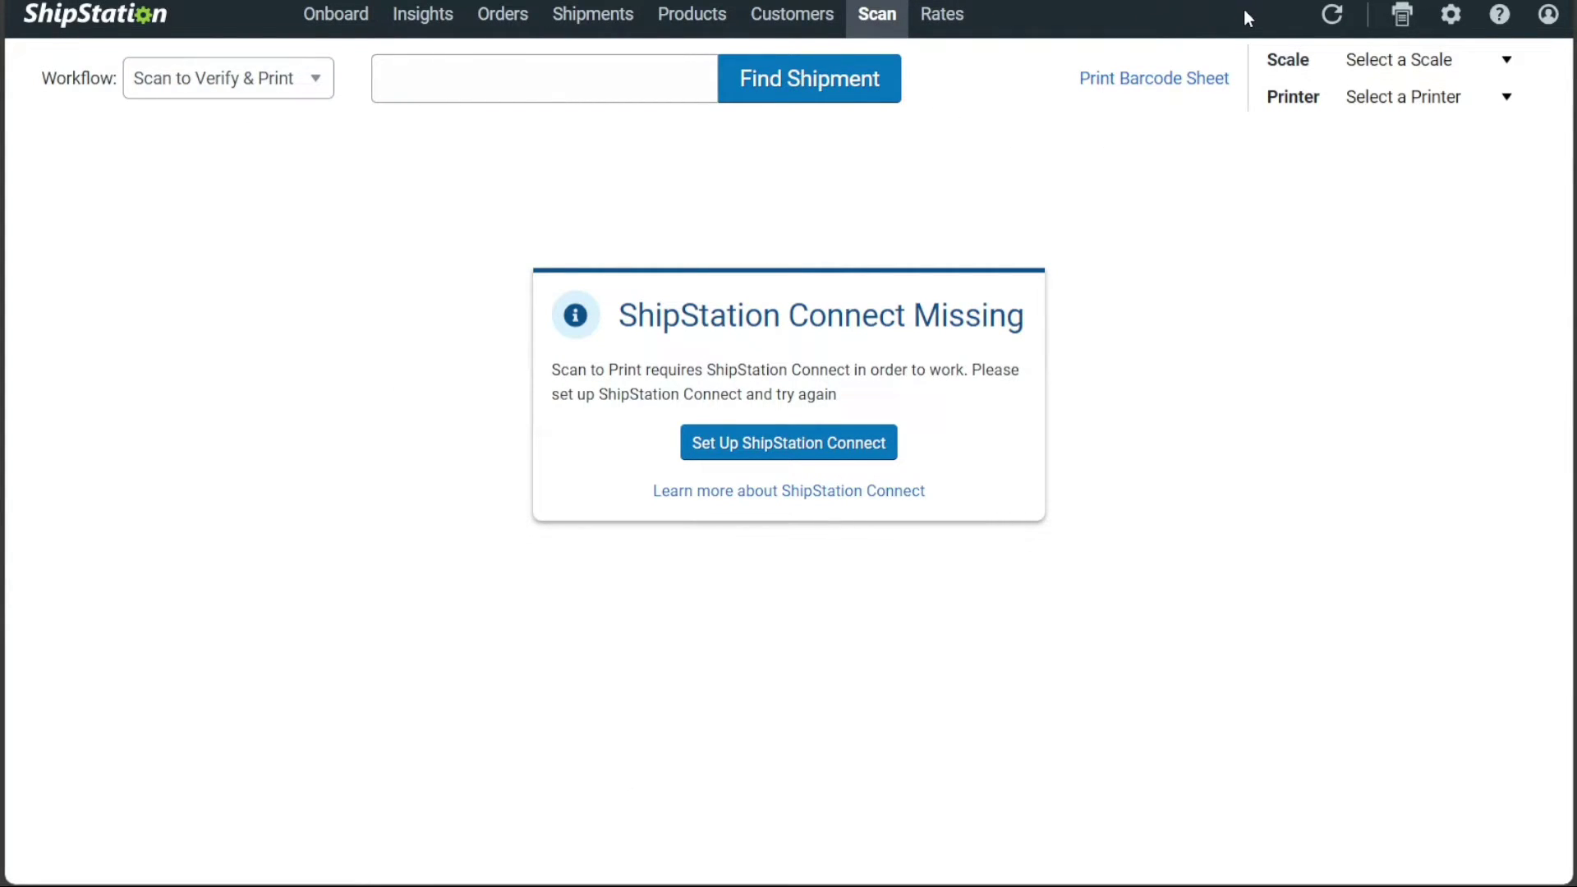
Check the option for updating all stores and open the Label Queue to review its contents.
mouse_move(1338, 21)
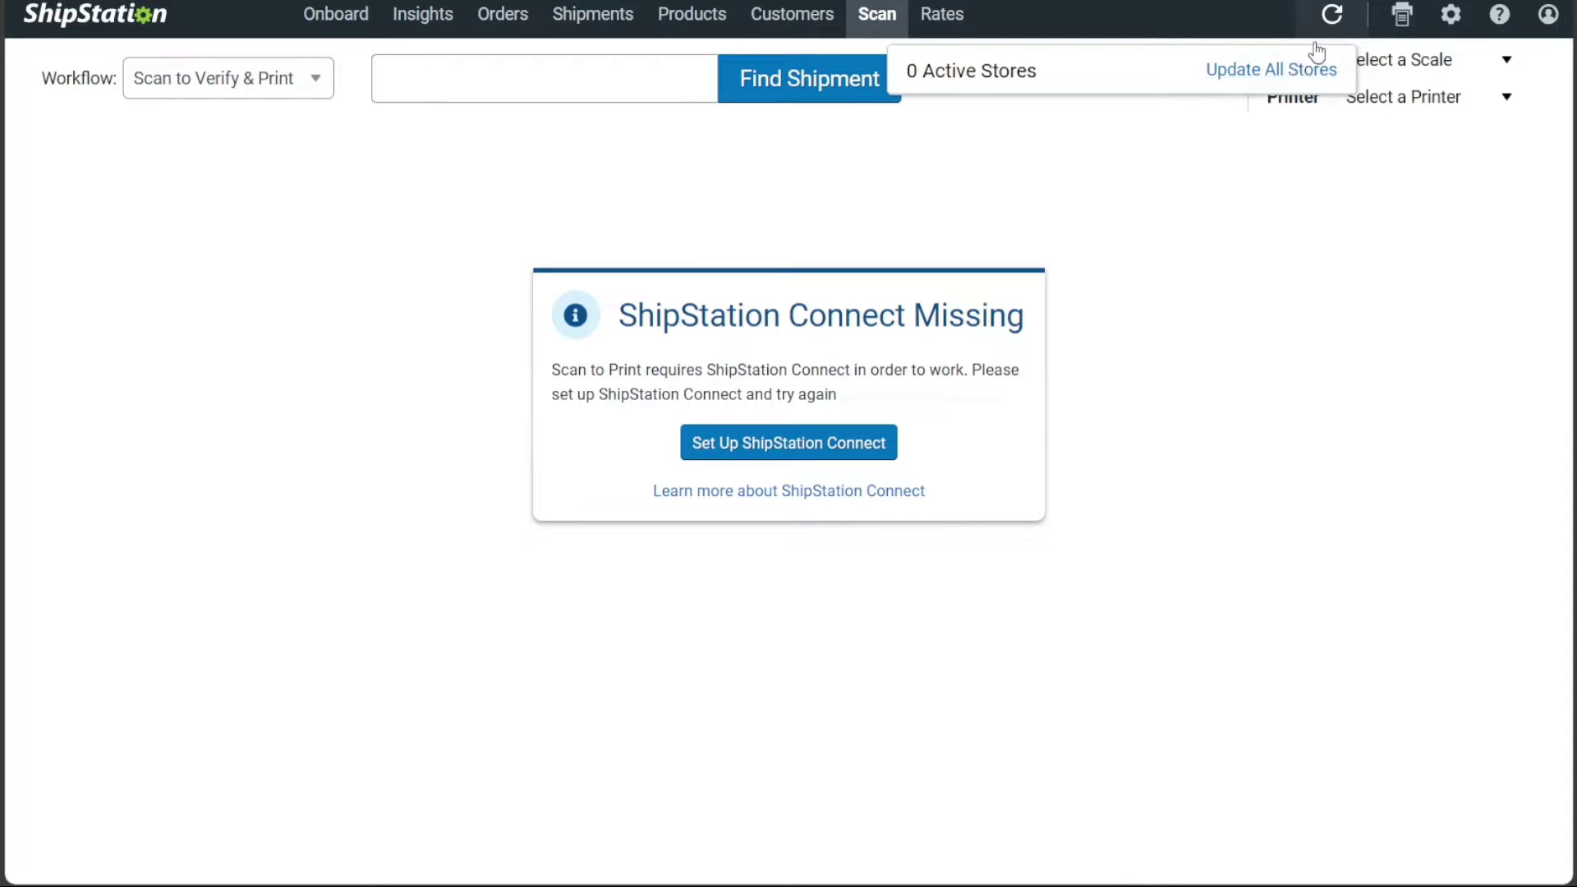
click(1411, 18)
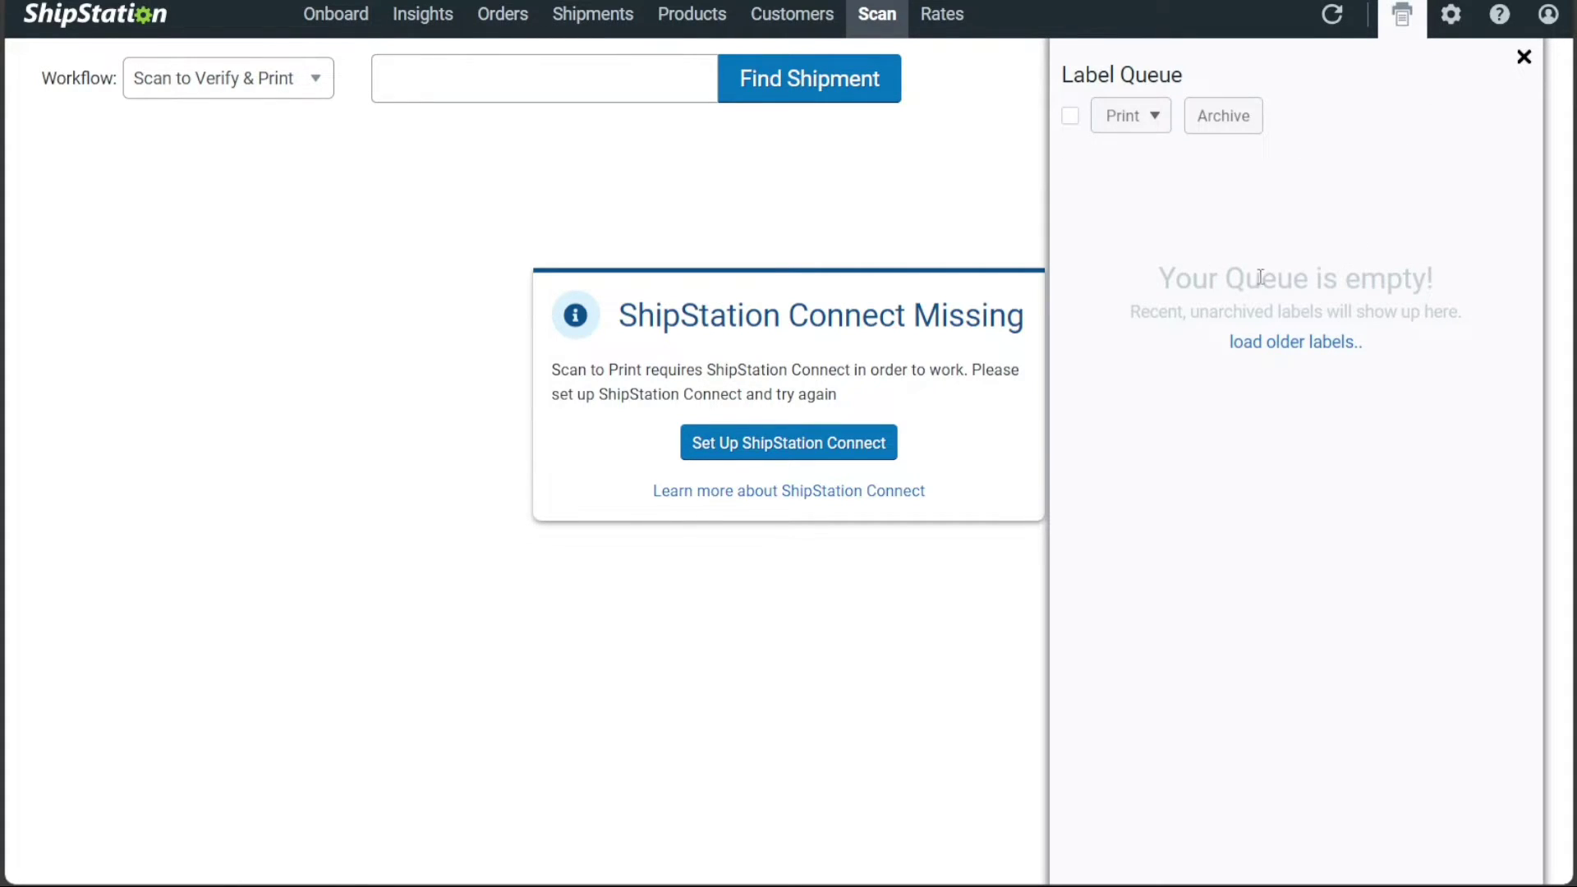
drag(1437, 279, 1168, 281)
Open the Settings overview and close the Label Queue to see all setting categories.
click(1450, 14)
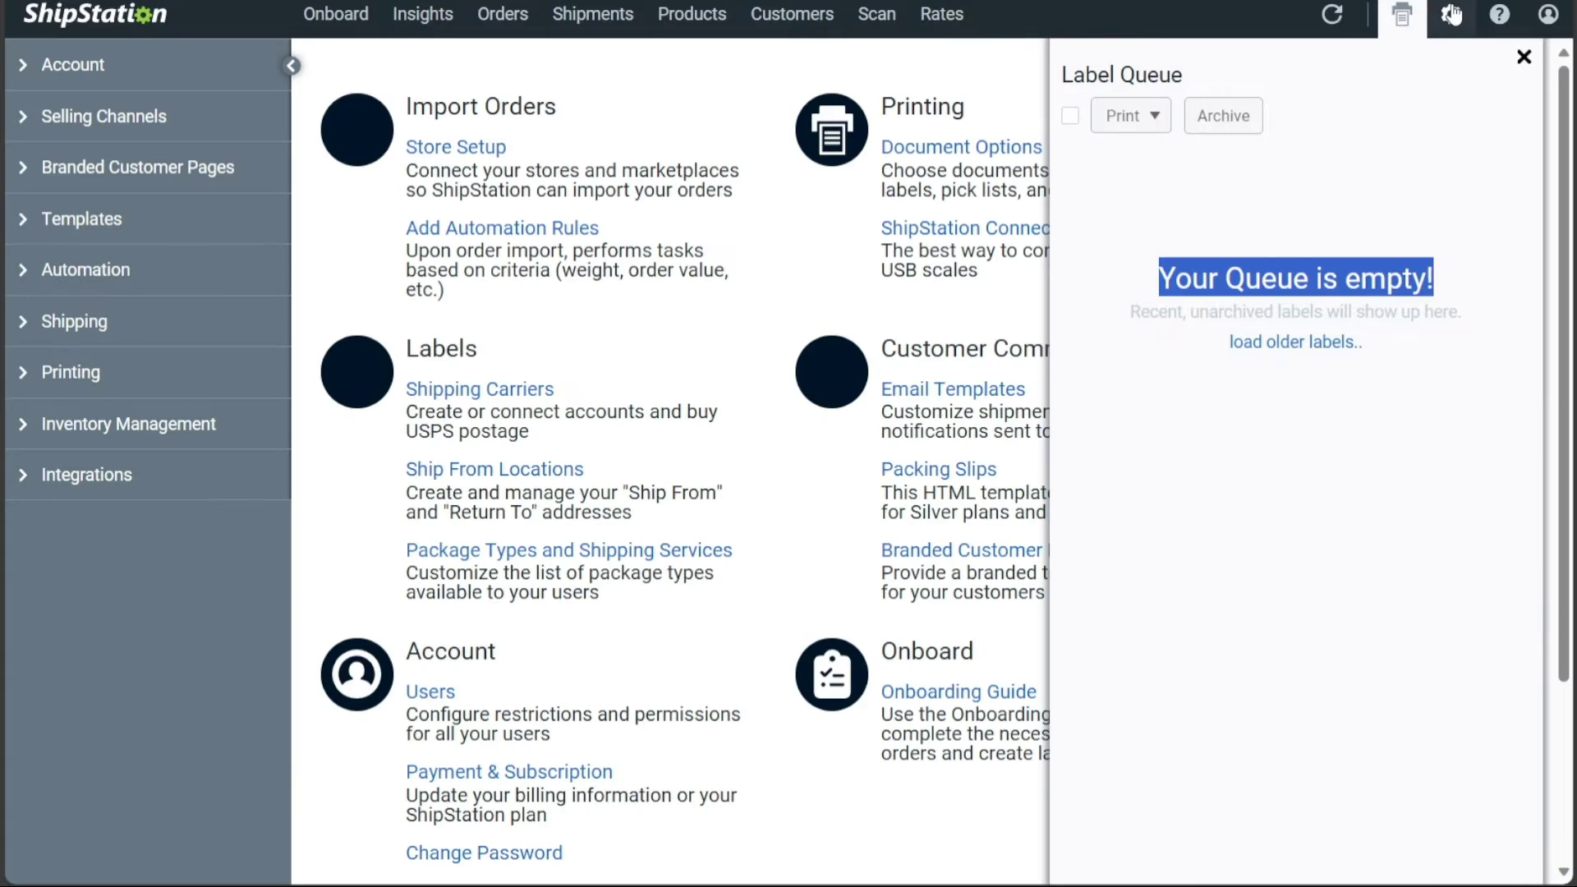
click(1525, 57)
click(164, 82)
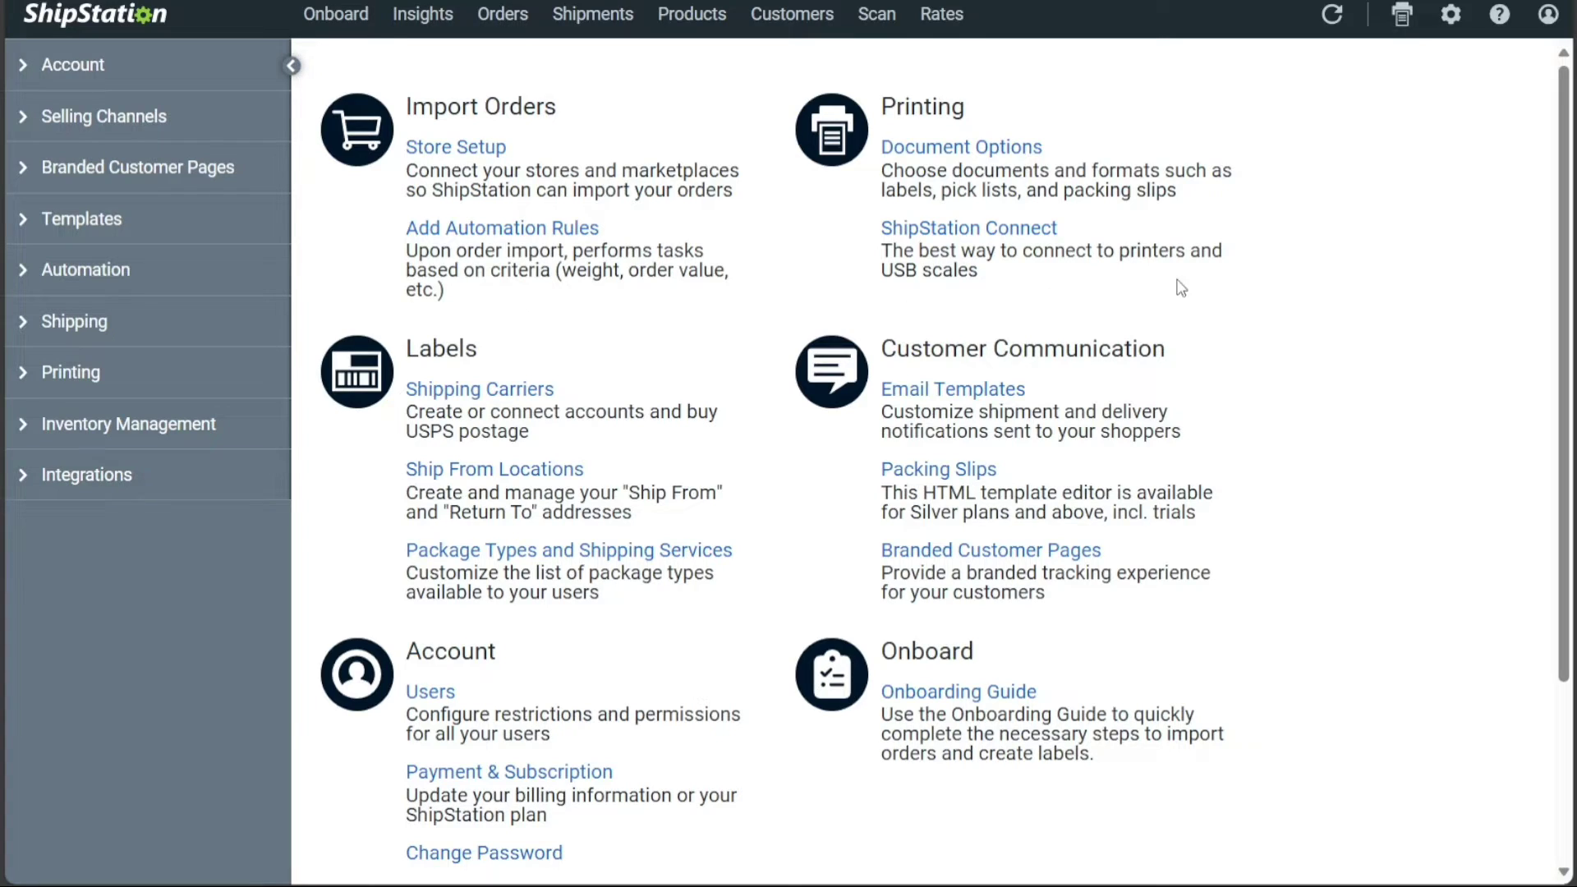
Review the available support resources and the account's profile, language and logout options.
click(1499, 19)
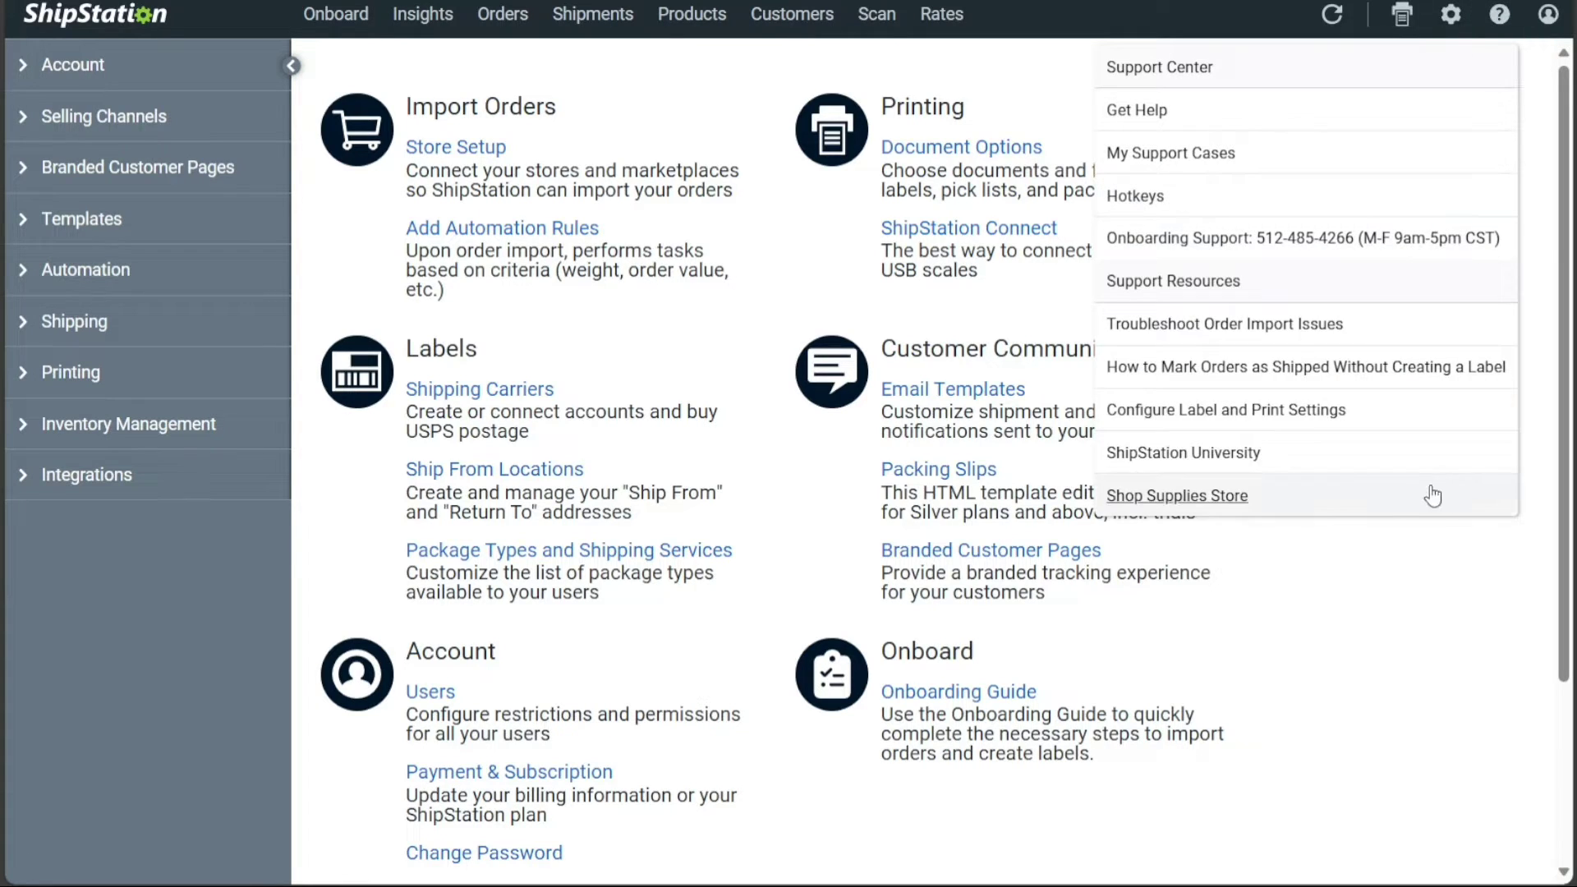
click(1546, 18)
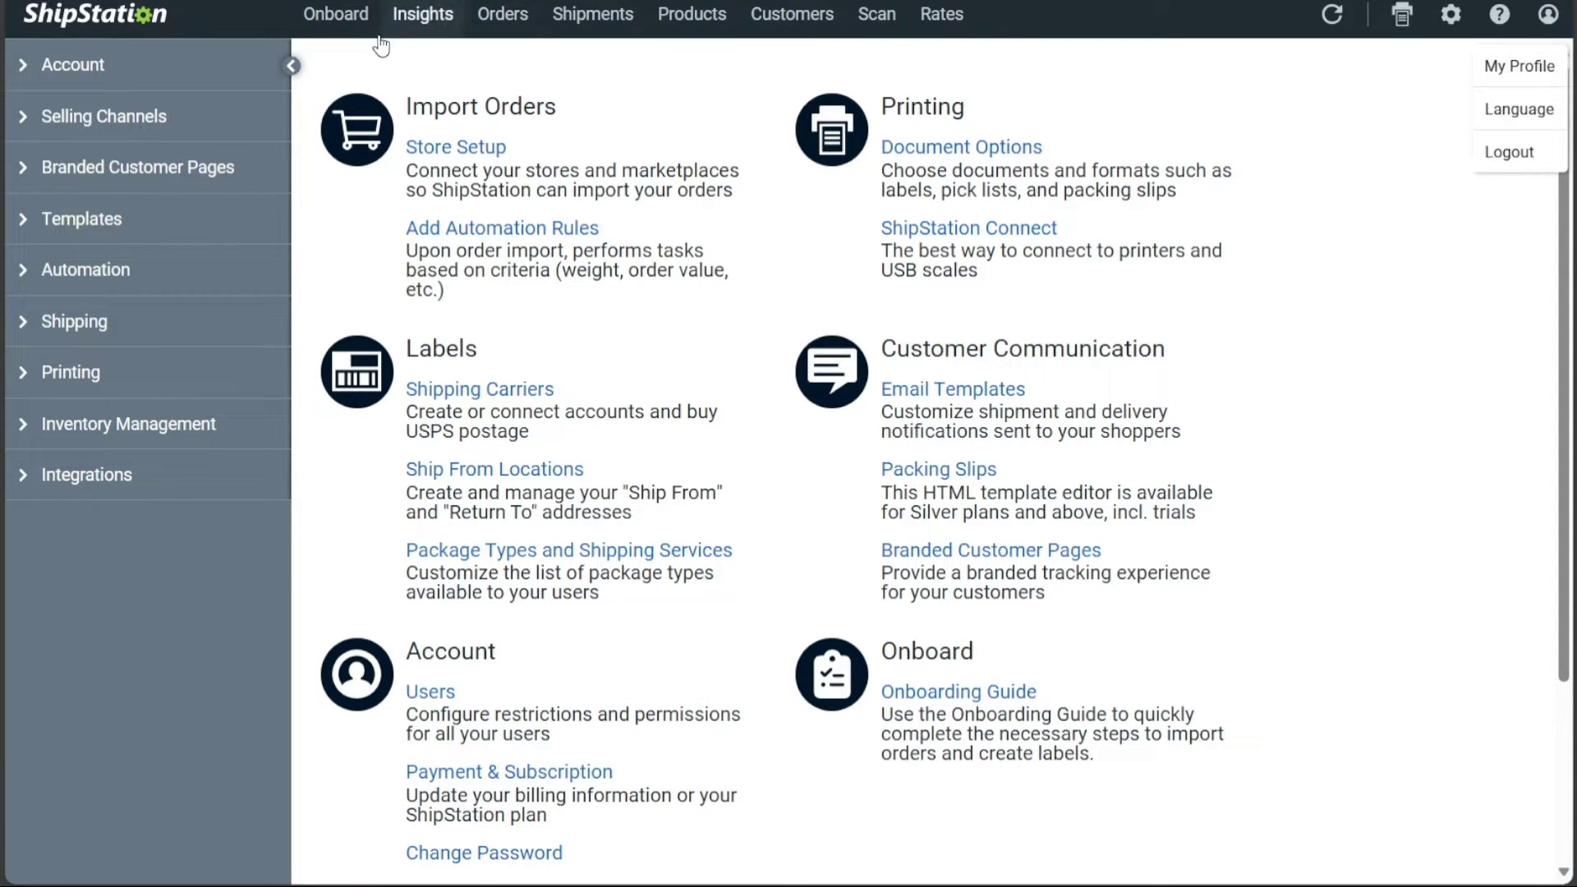
Open the Onboard page and expand the full set of stores offered for connection.
click(346, 26)
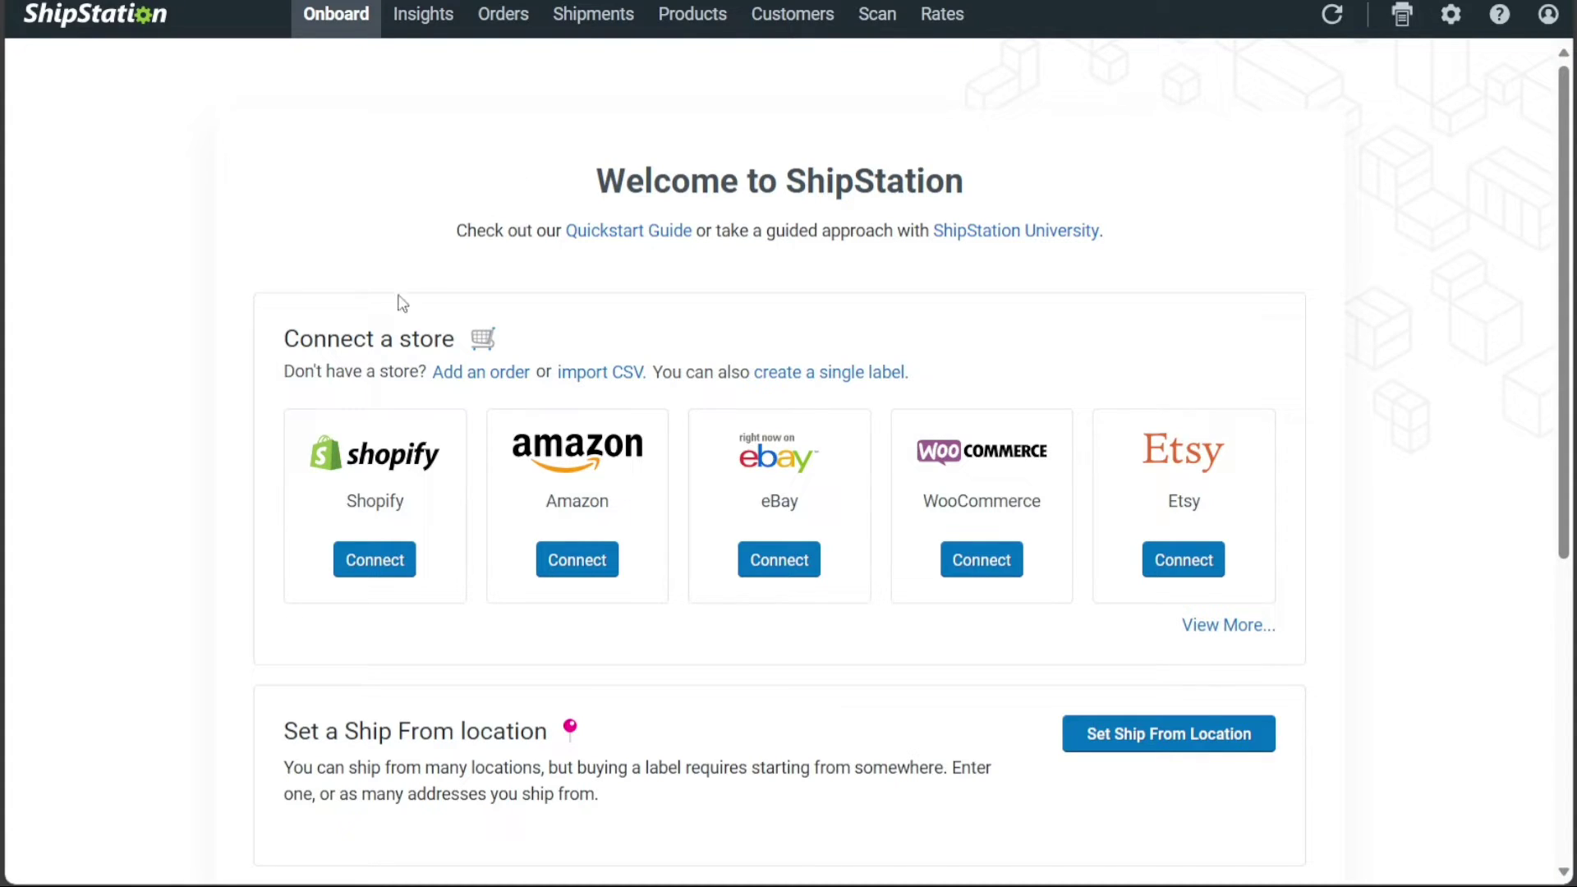
click(1217, 630)
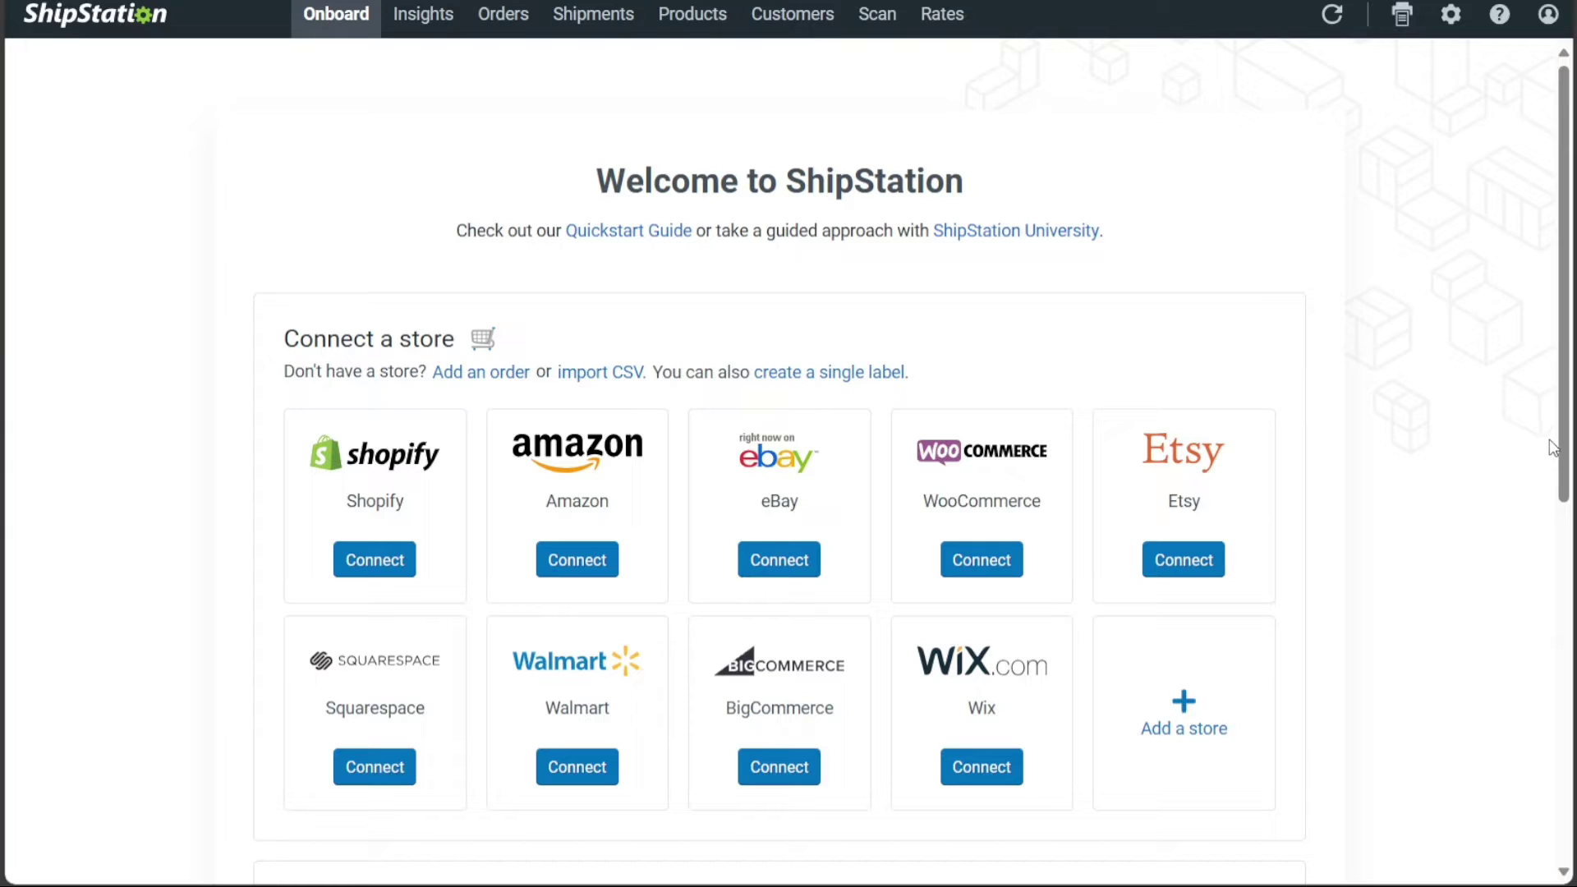
mouse_move(1552, 448)
mouse_down()
mouse_move(1552, 567)
mouse_move(1538, 432)
mouse_up()
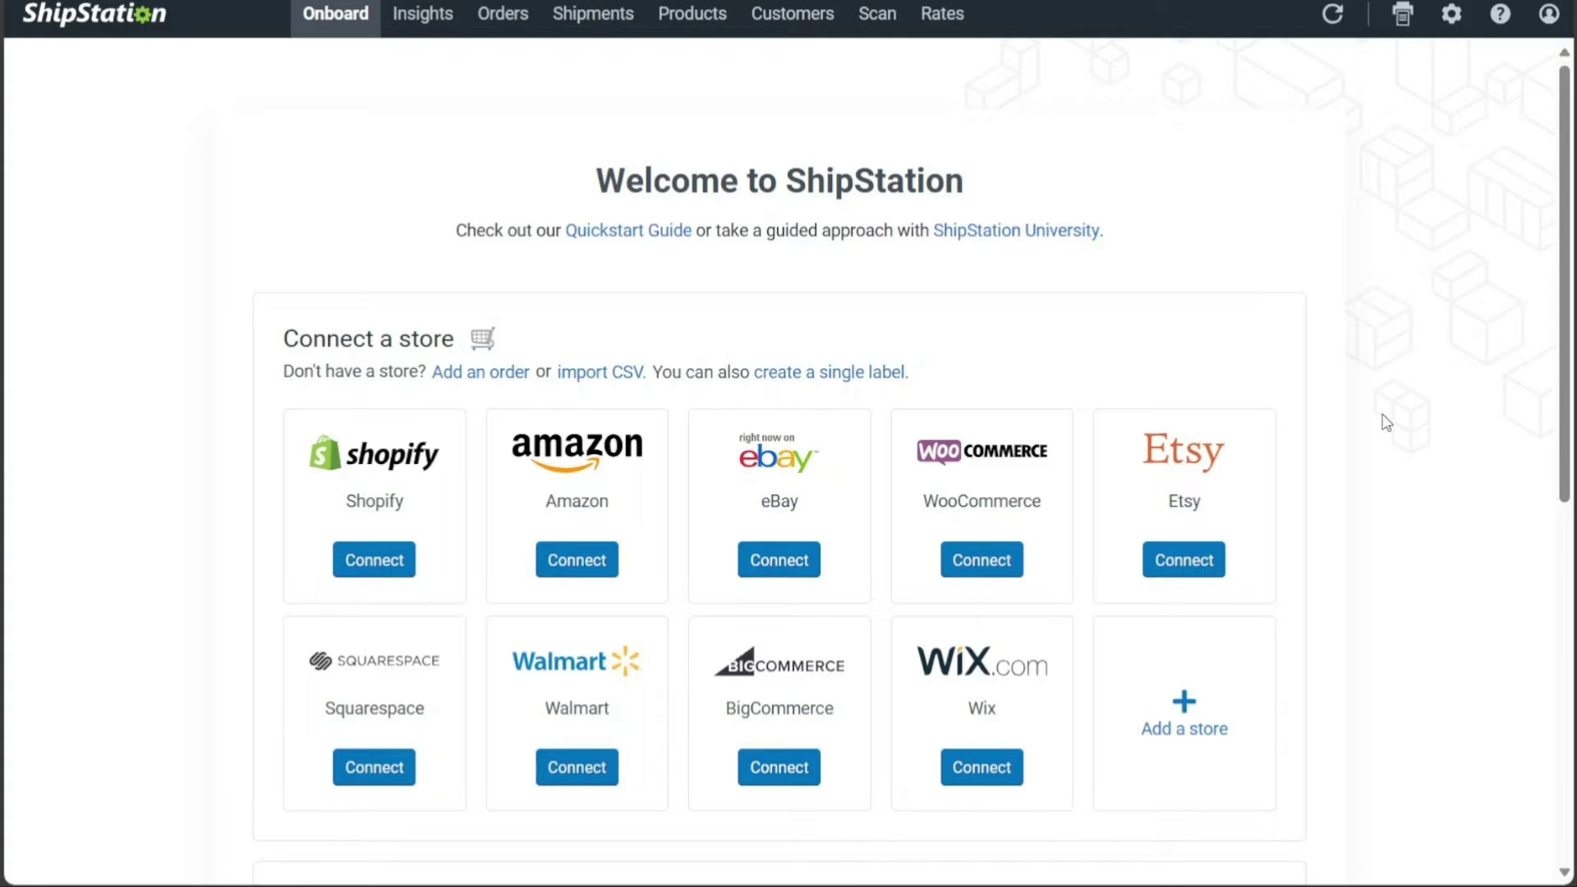
Open Store Setup under Selling Channels in Settings and browse the marketplaces in Connect a Store.
click(1457, 27)
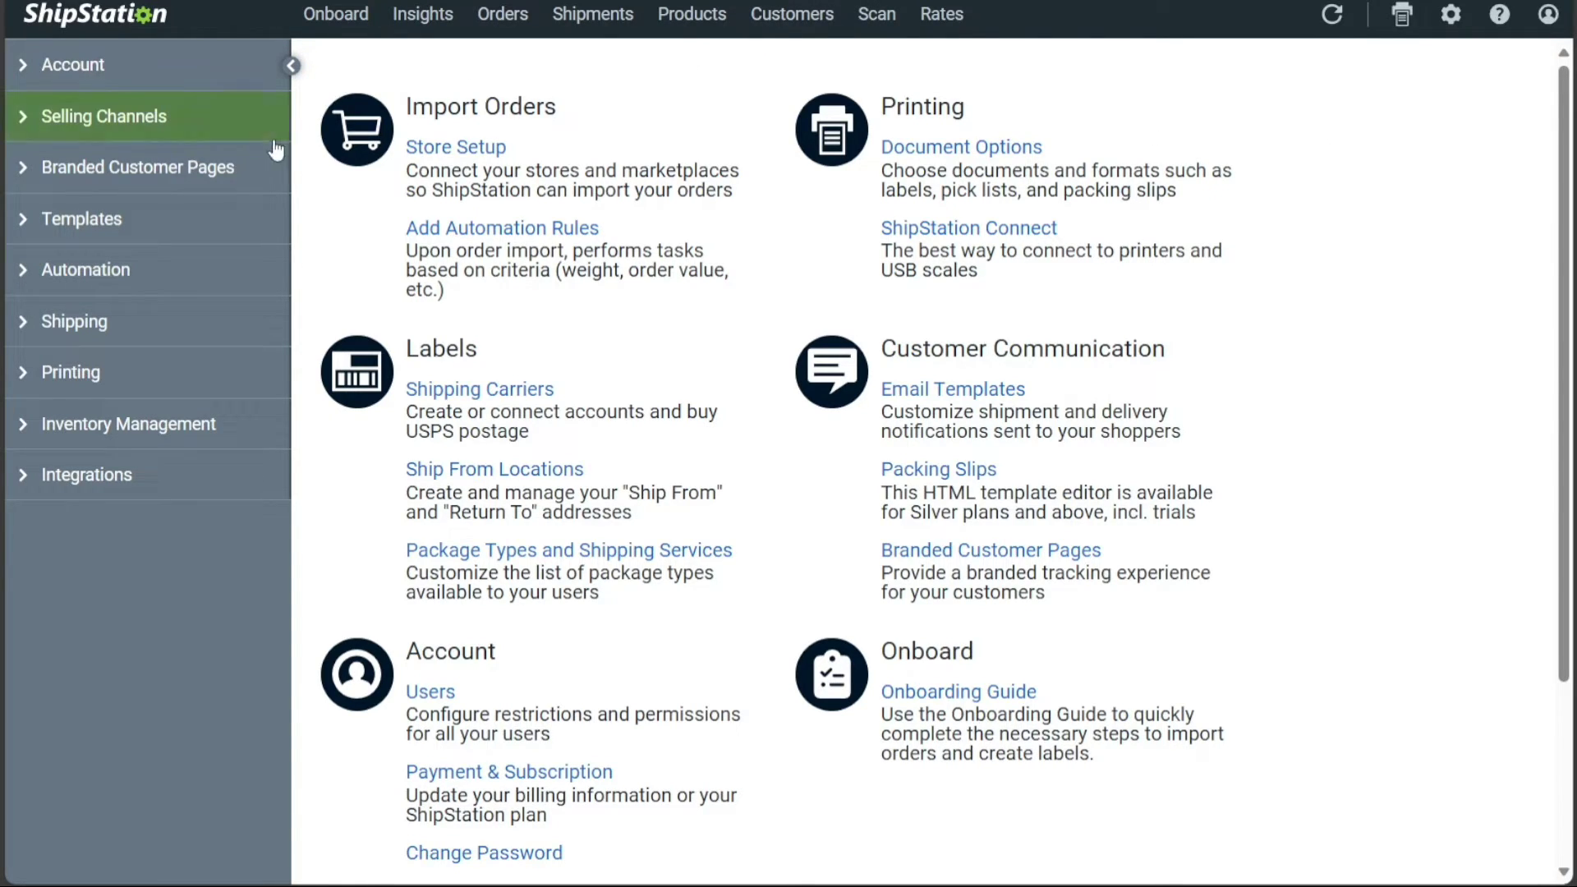
click(222, 125)
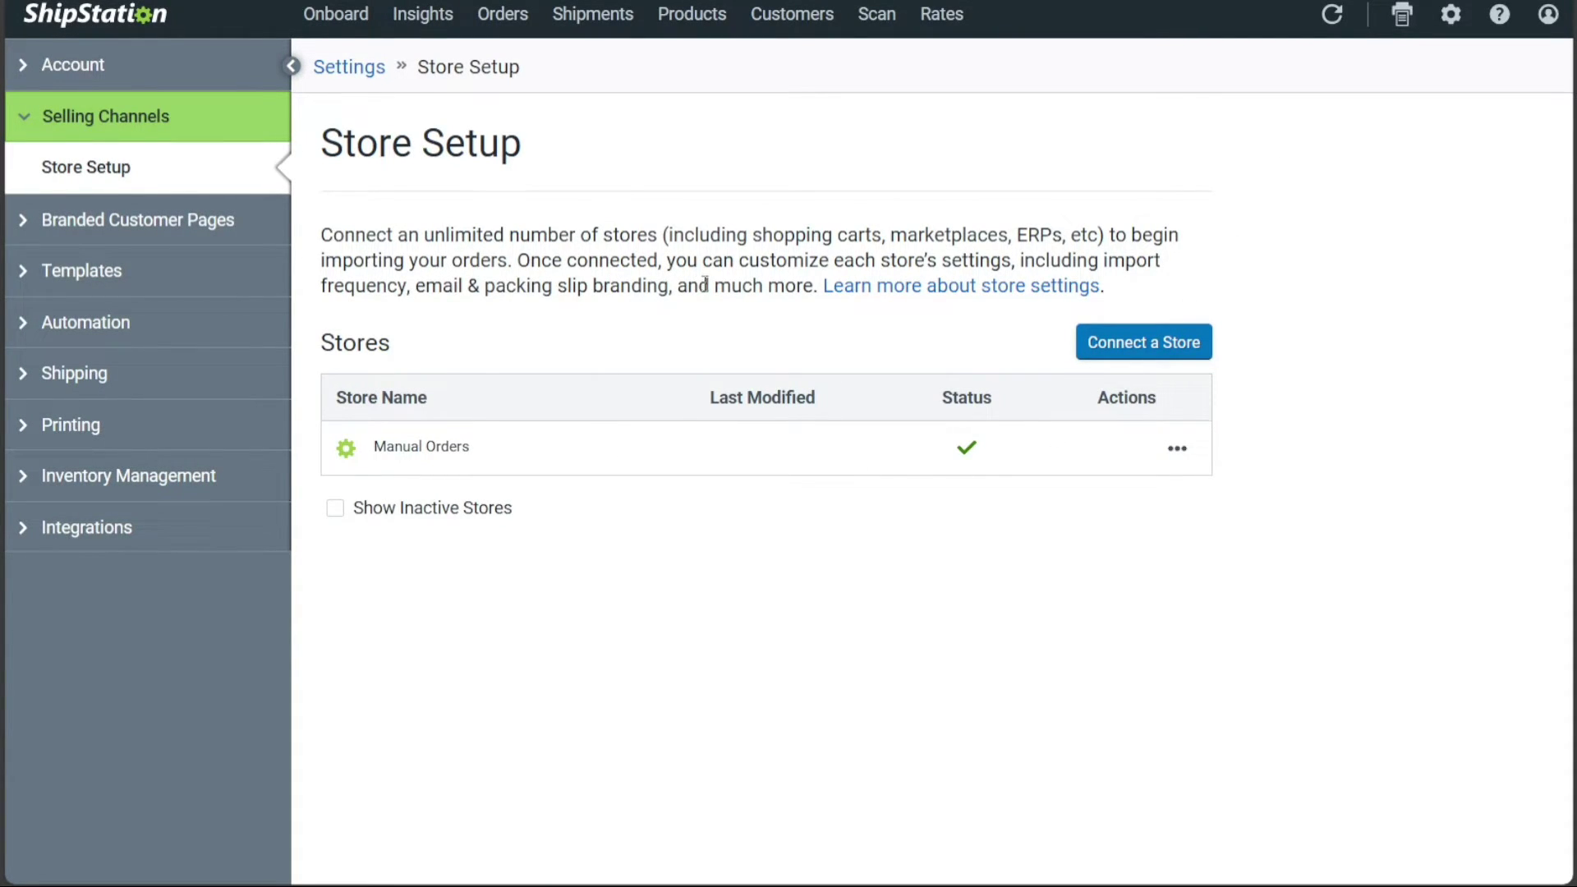
click(1161, 352)
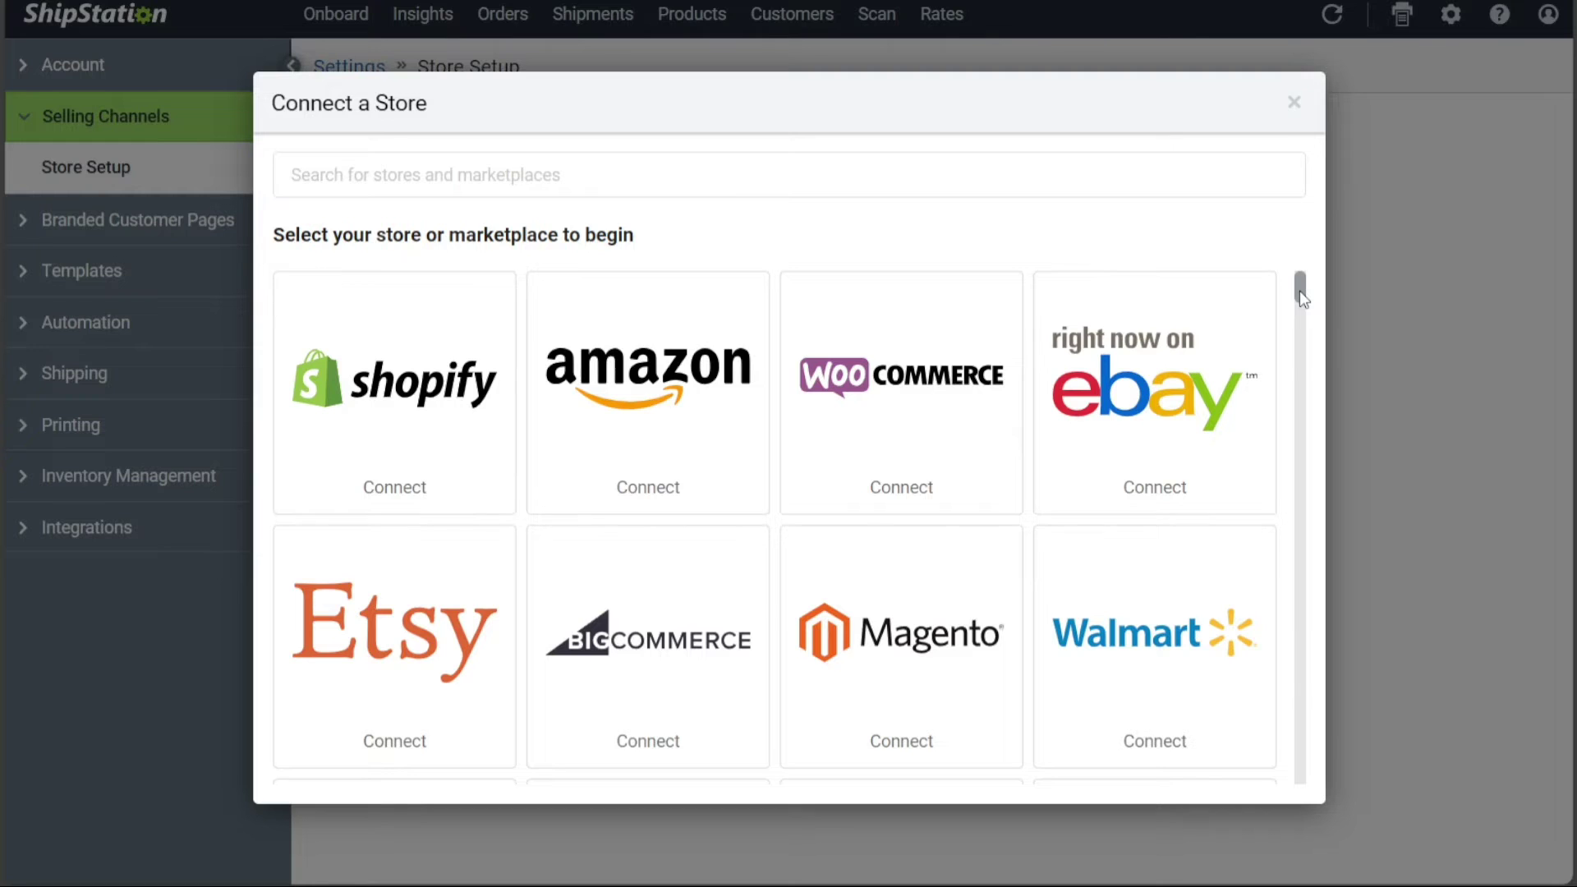
mouse_move(1300, 291)
mouse_down()
mouse_move(1306, 514)
mouse_move(1299, 277)
mouse_up()
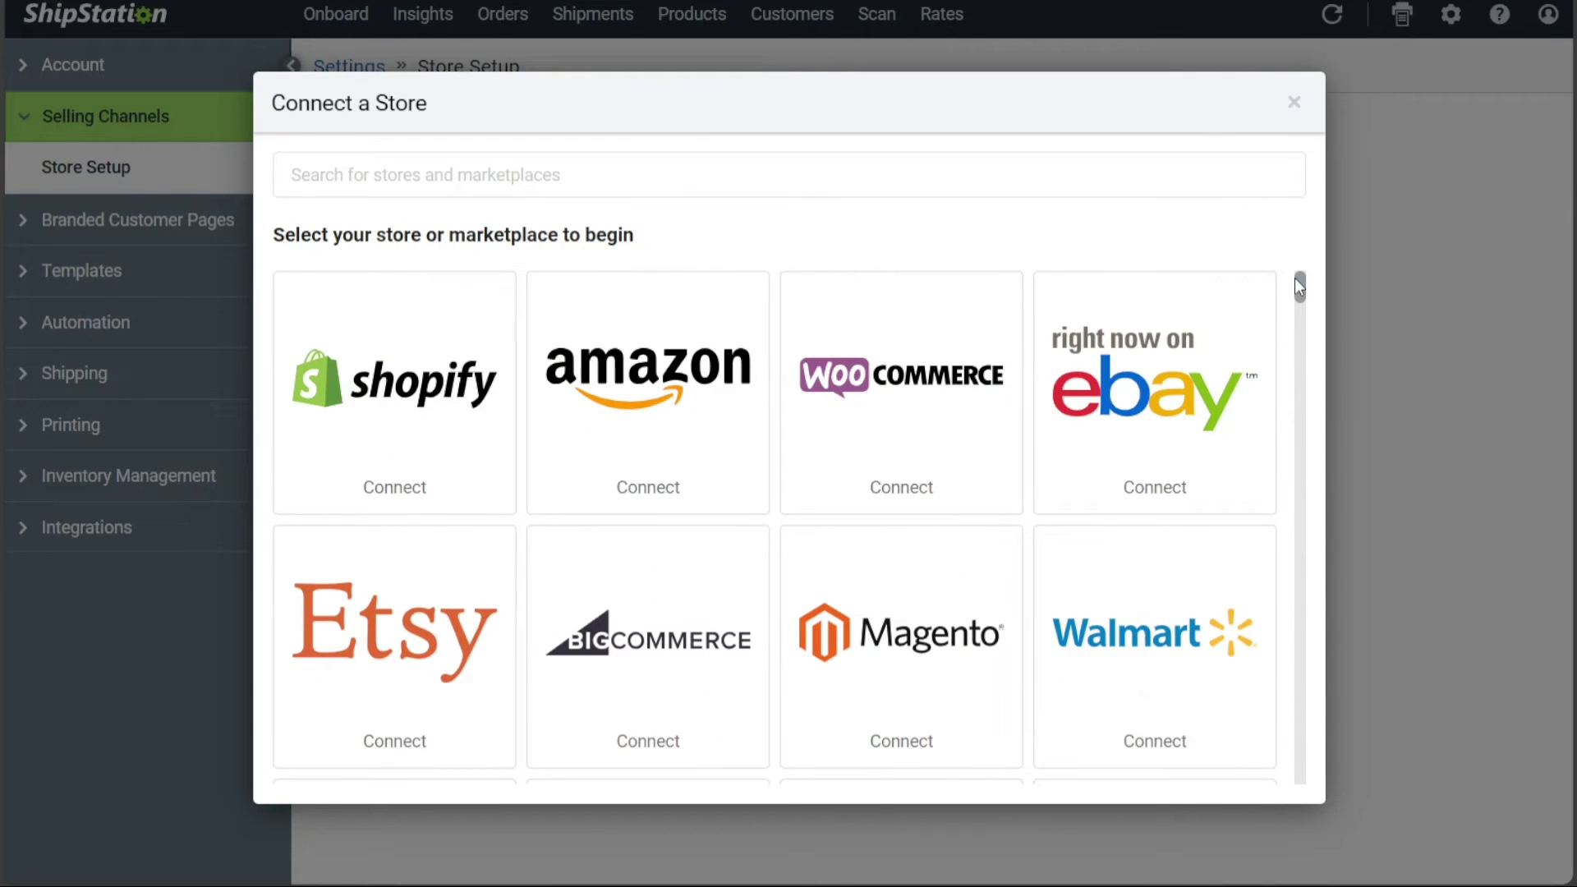
Choose Shopify as the store to connect, and close the store connection setup without connecting anything.
click(396, 491)
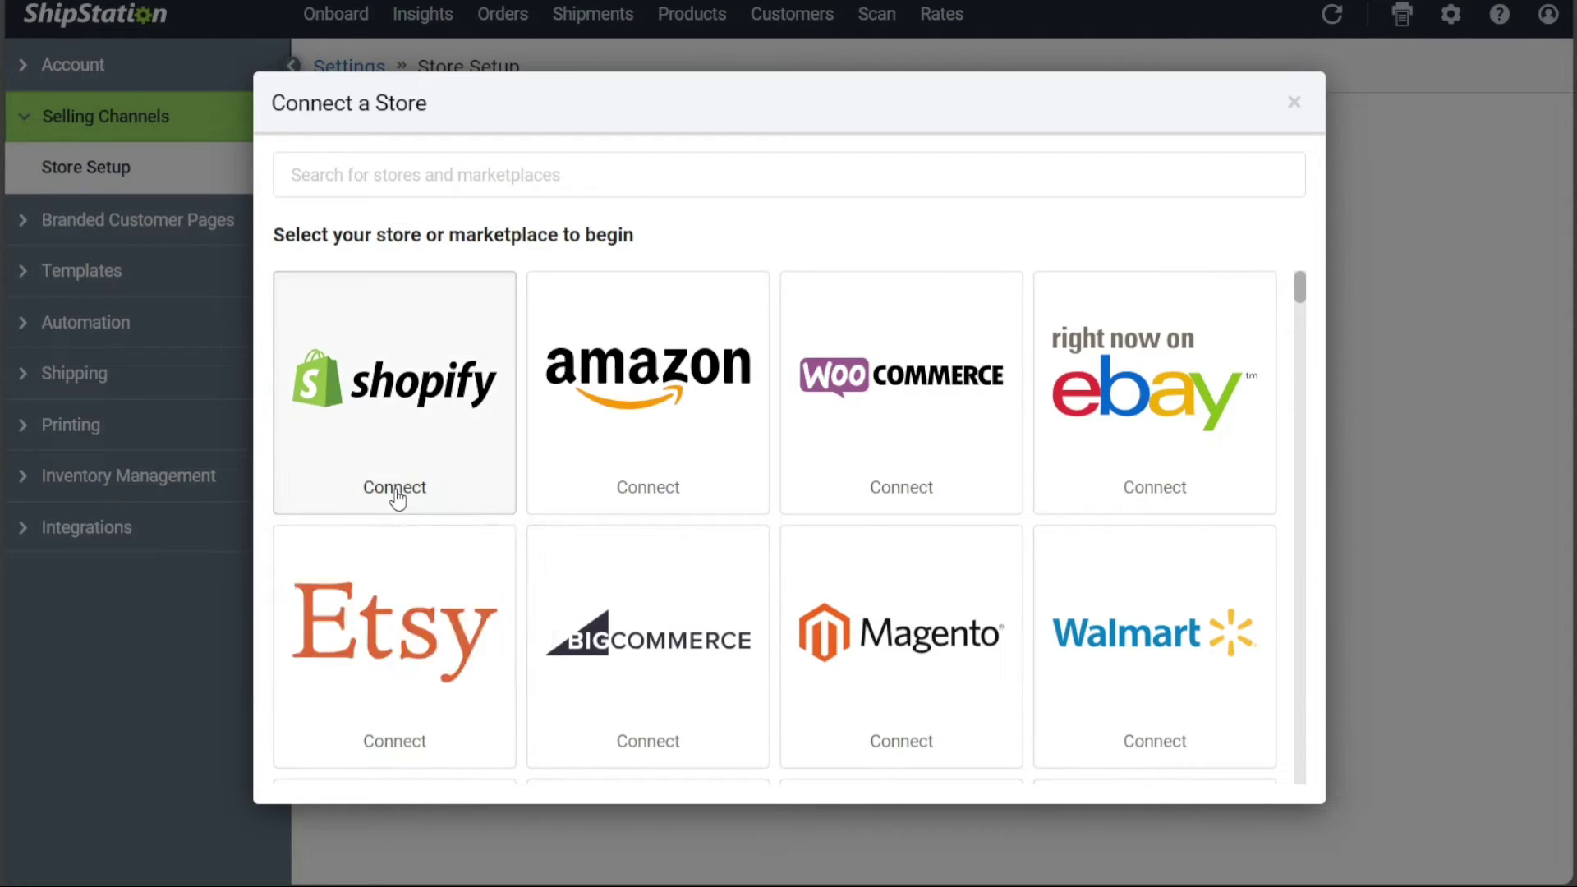
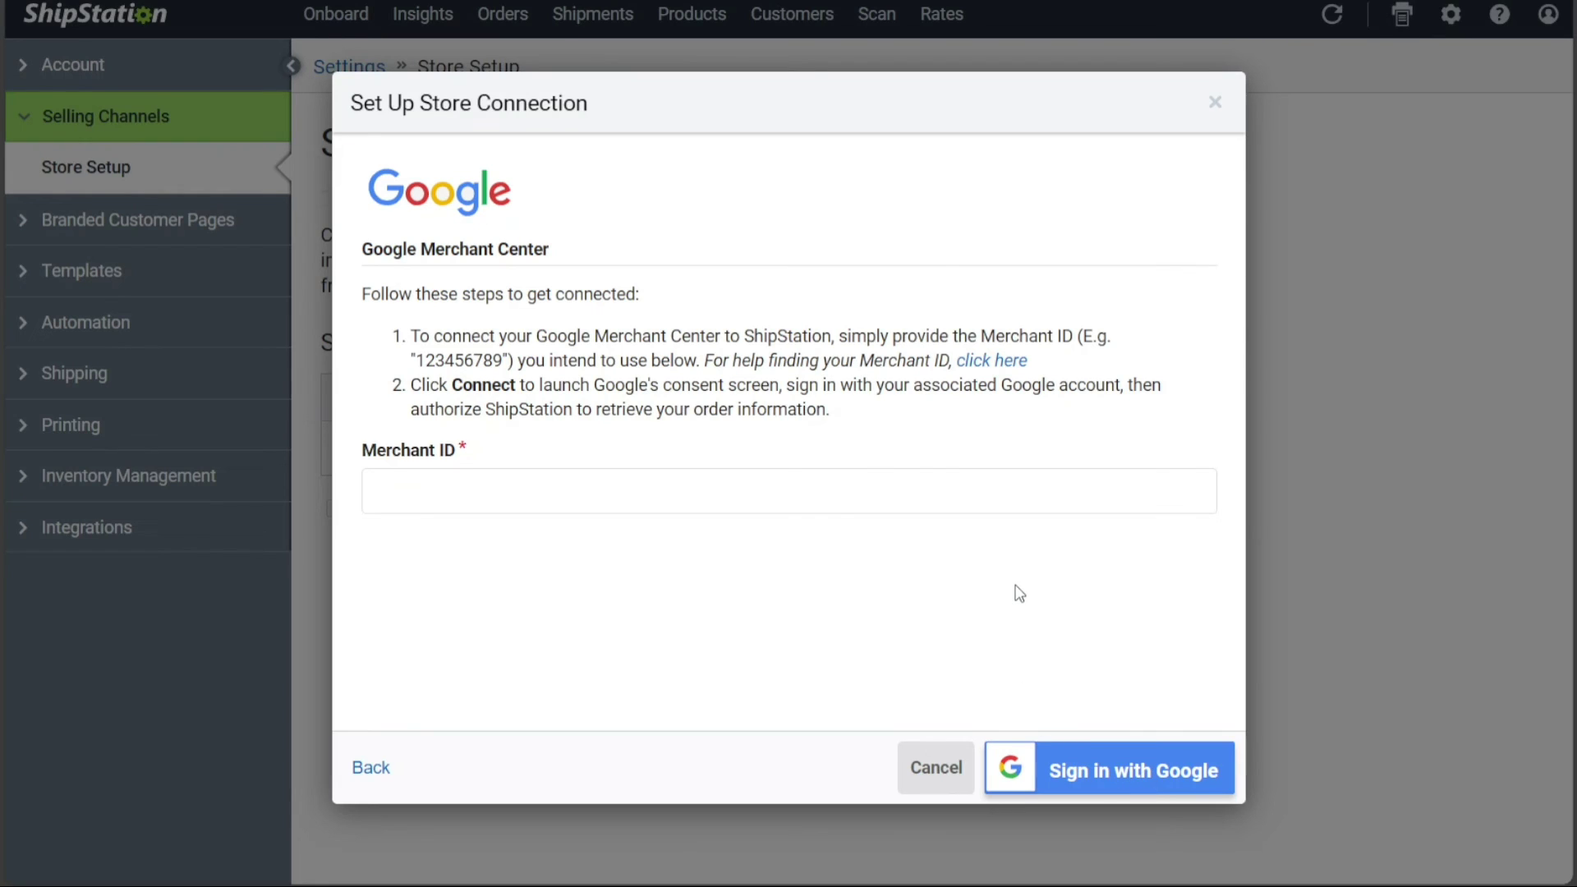
click(1214, 104)
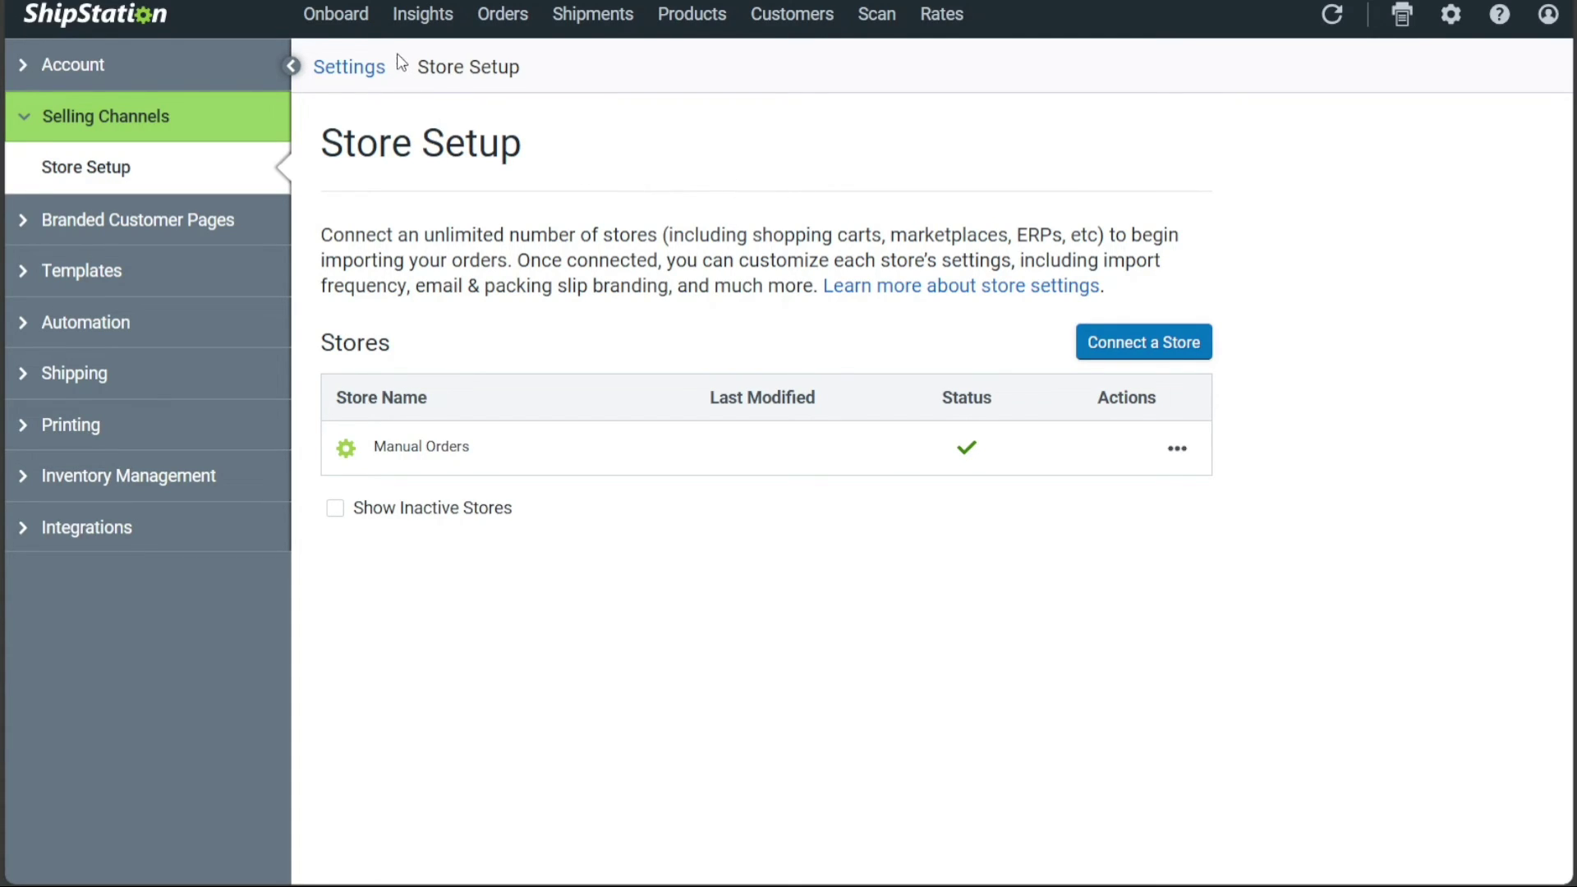
Return to the Onboard page and open the Products section.
click(353, 29)
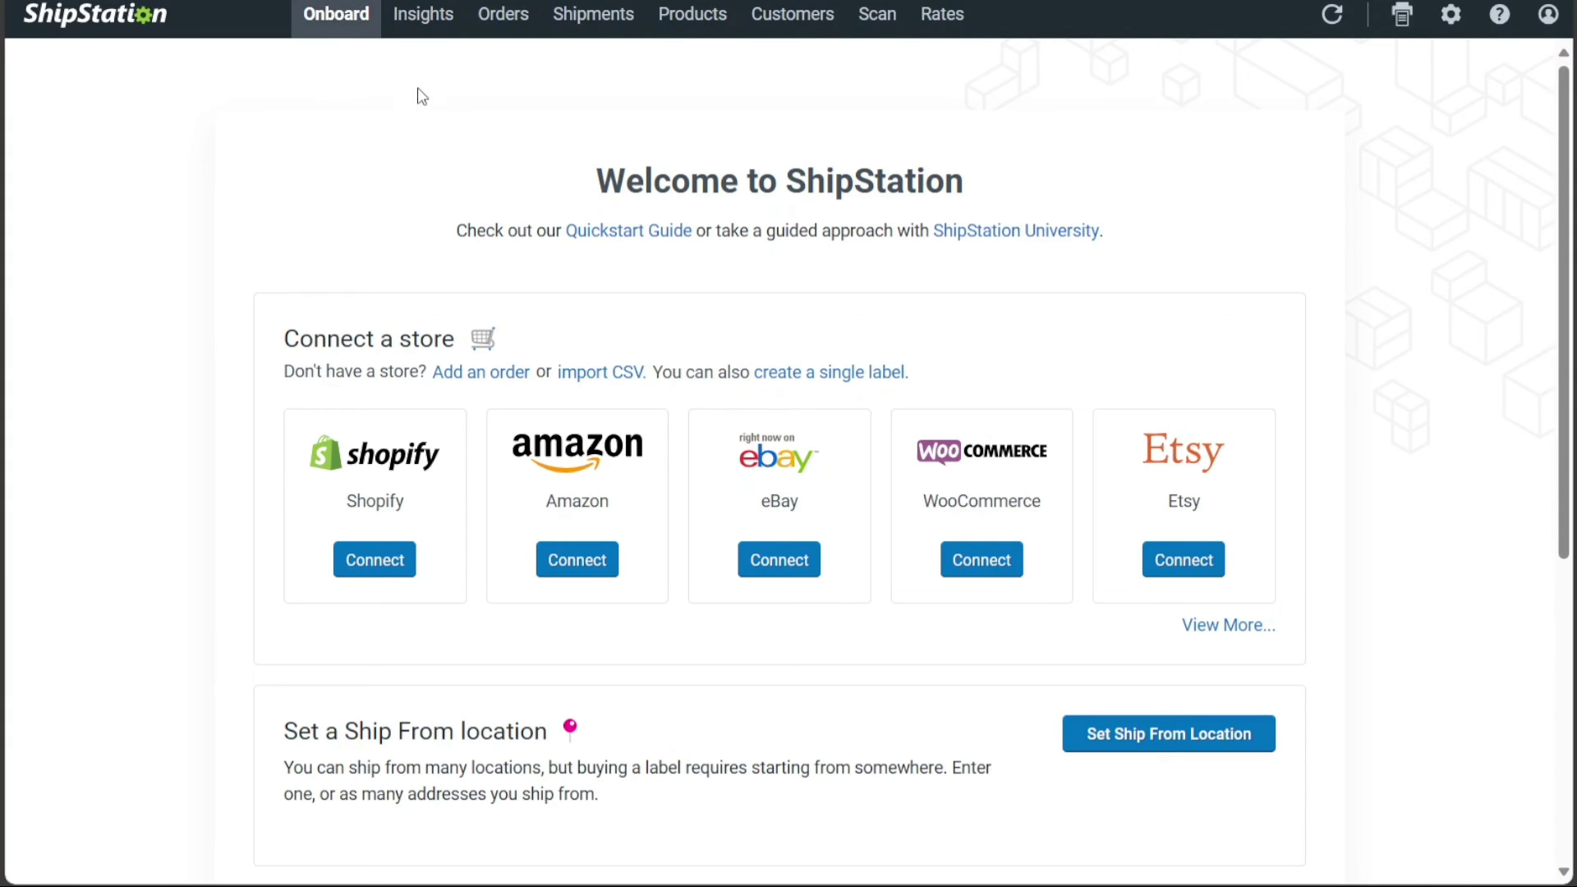
click(688, 33)
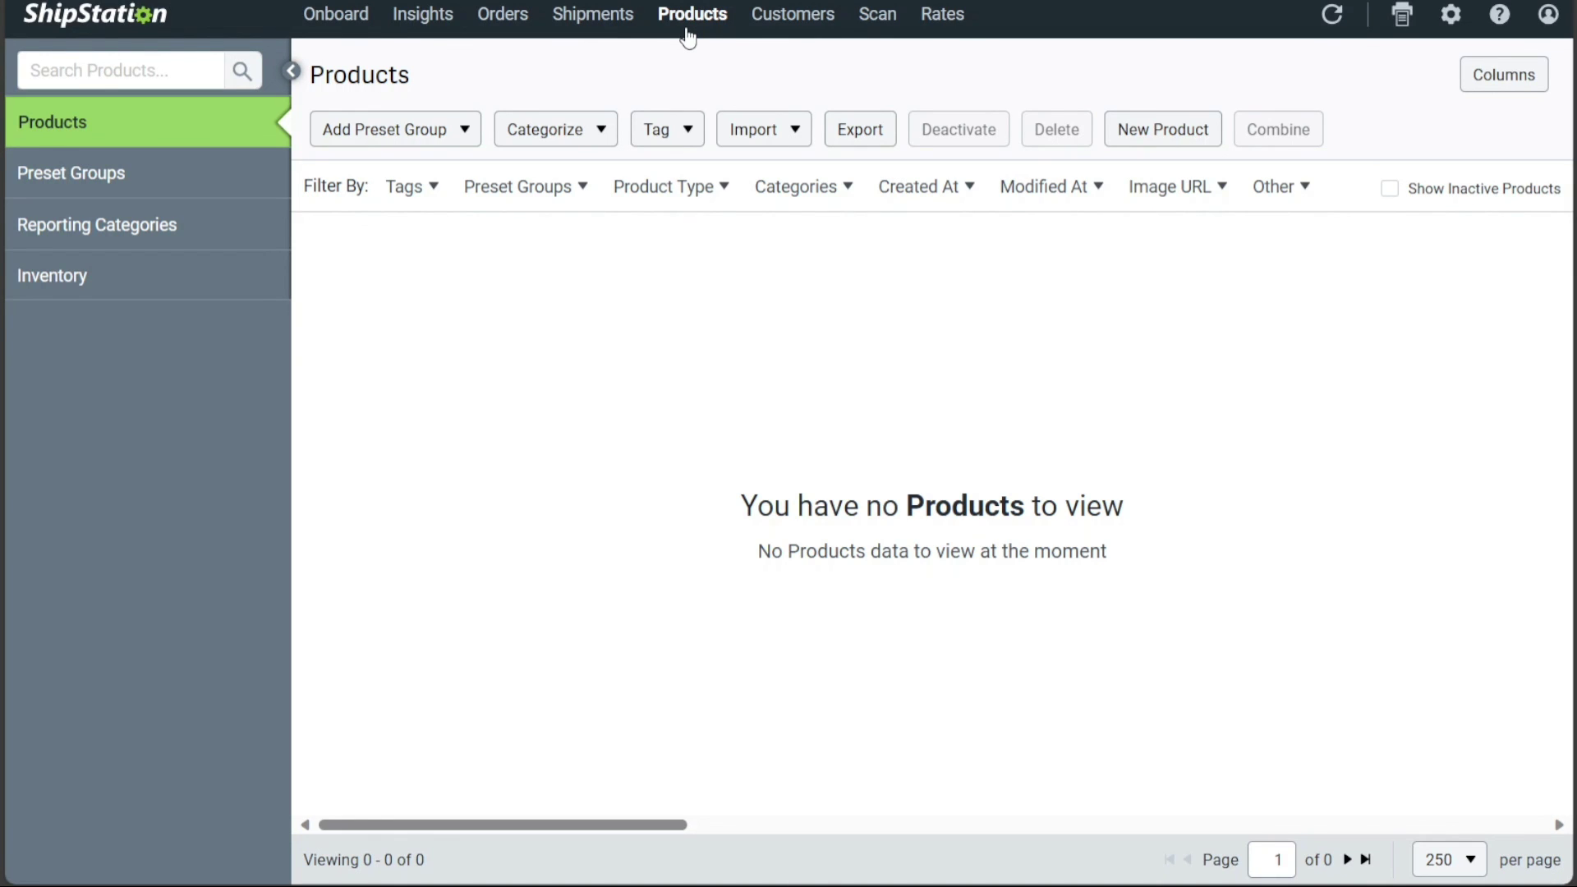
click(688, 33)
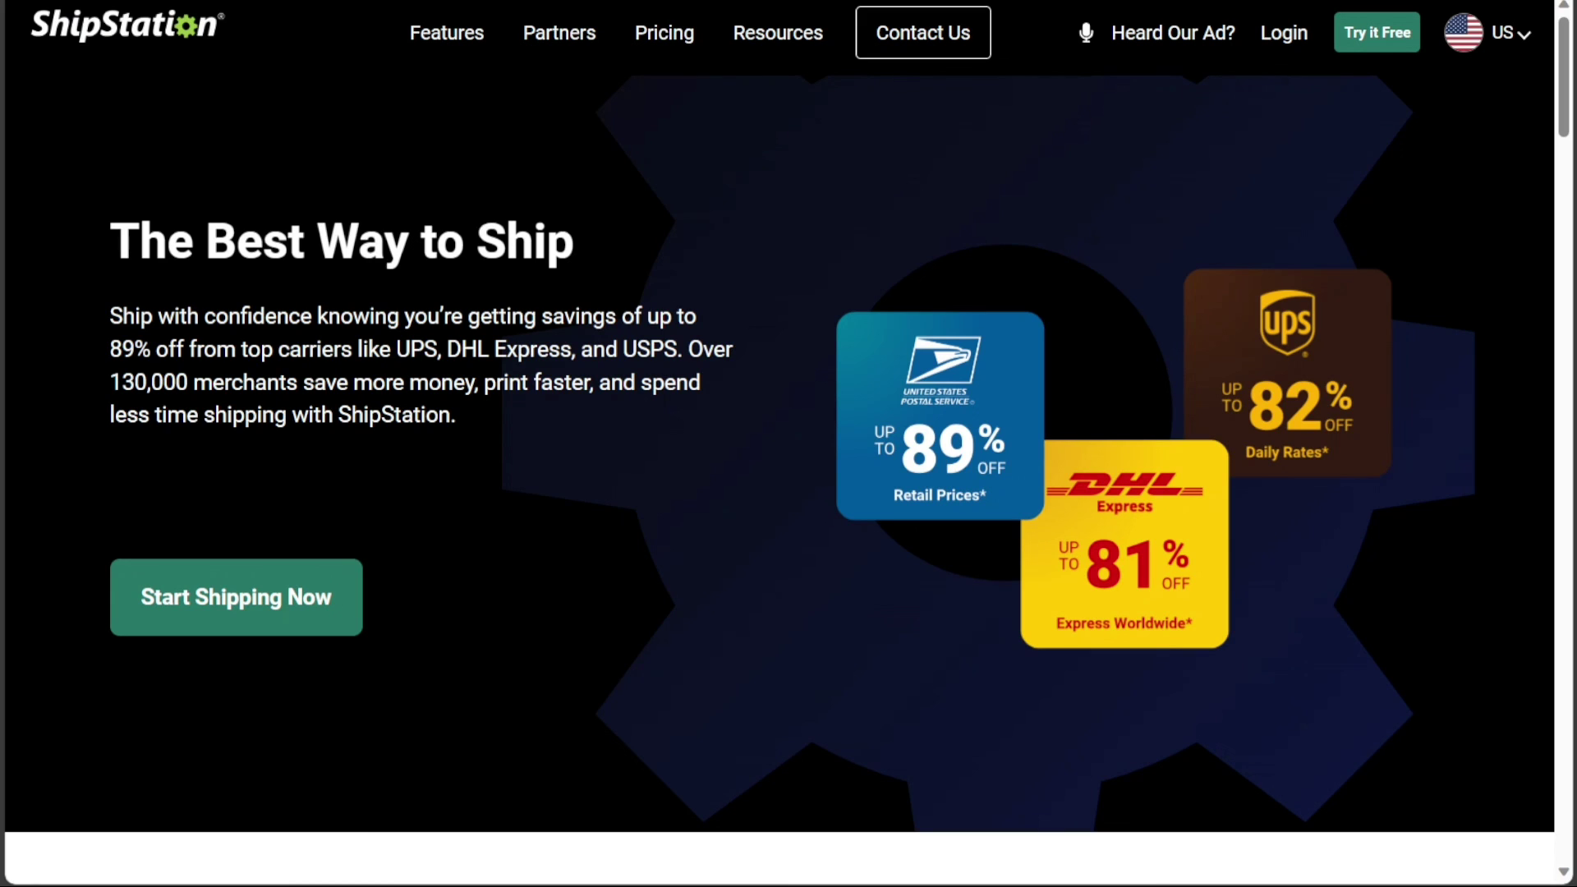